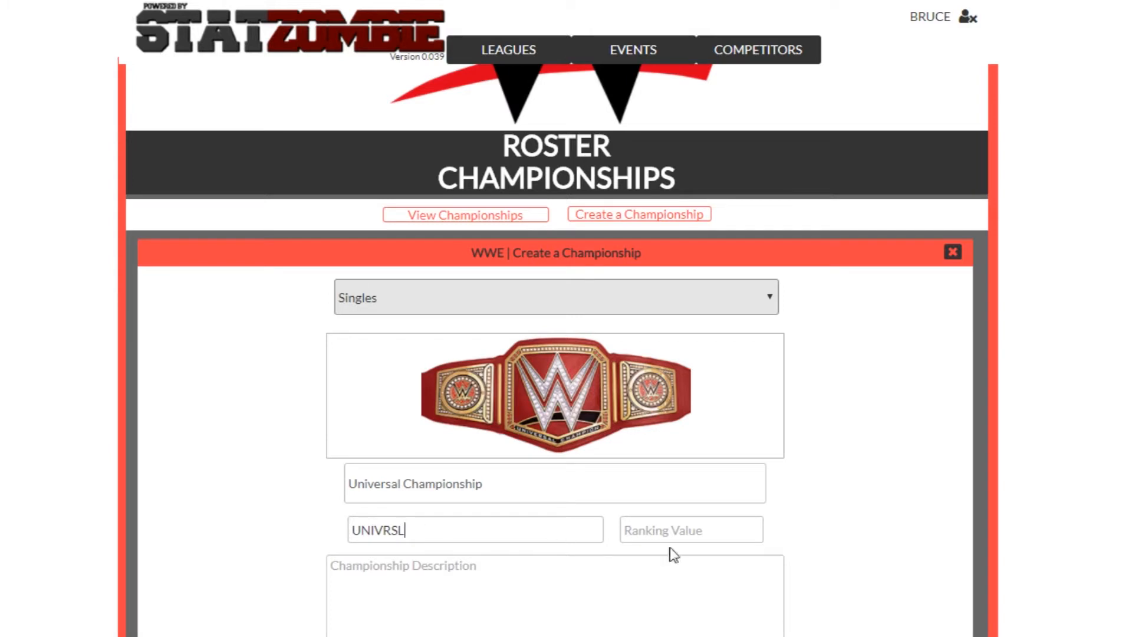
# Set the Universal Championship's ranking value to 225 and describe it as "The top prize for the Superstars of RAW".
pyautogui.write('225')
pyautogui.click(450, 612)
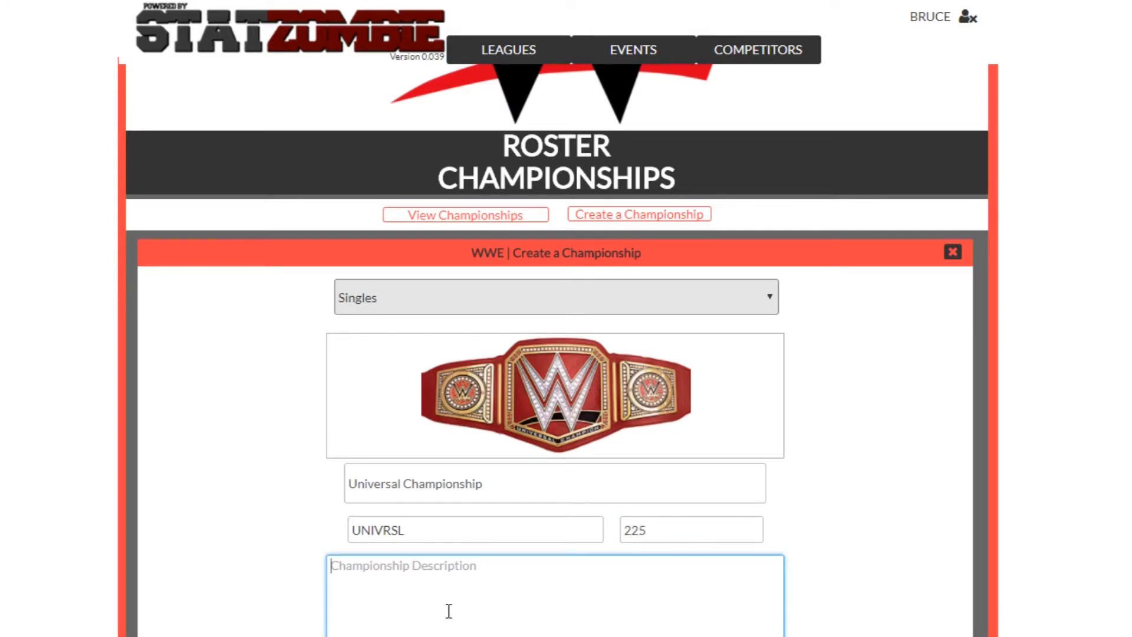
pyautogui.write('The top prize for the Super')
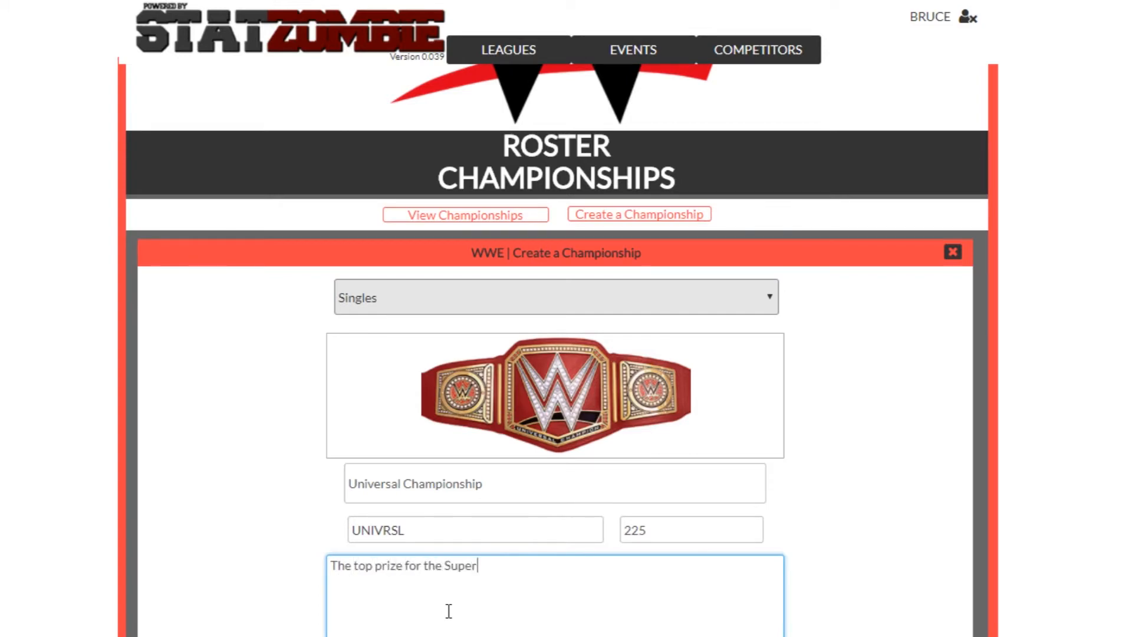
pyautogui.write('stars of RAW')
# Include all listed competitors in the Universal Championship's division and save the championship.
pyautogui.scroll(-3, 448, 611)
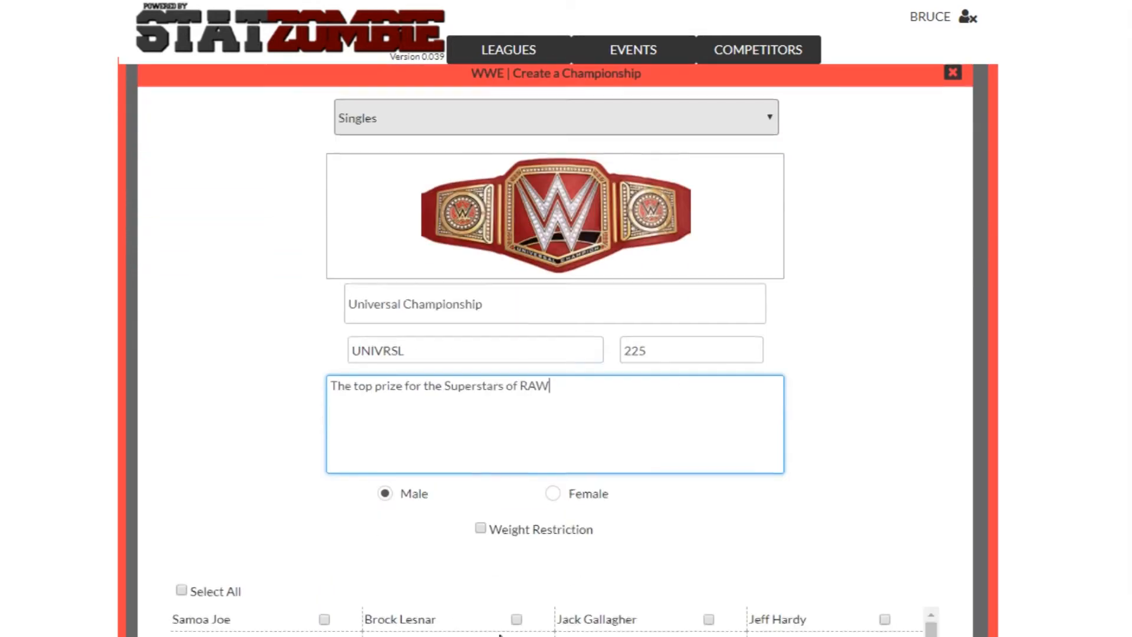
pyautogui.click(182, 591)
pyautogui.scroll(-9, 457, 610)
pyautogui.scroll(6, 688, 625)
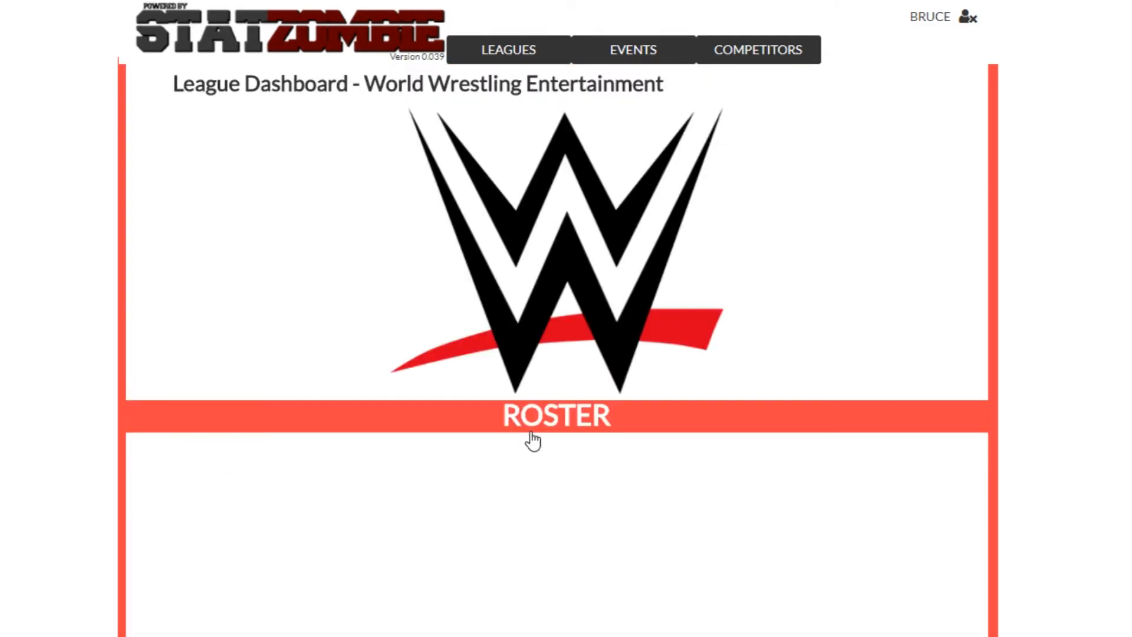
# Start a new Singles championship and upload WWE_Intercontinental_Championship_Cody as its image.
pyautogui.click(553, 440)
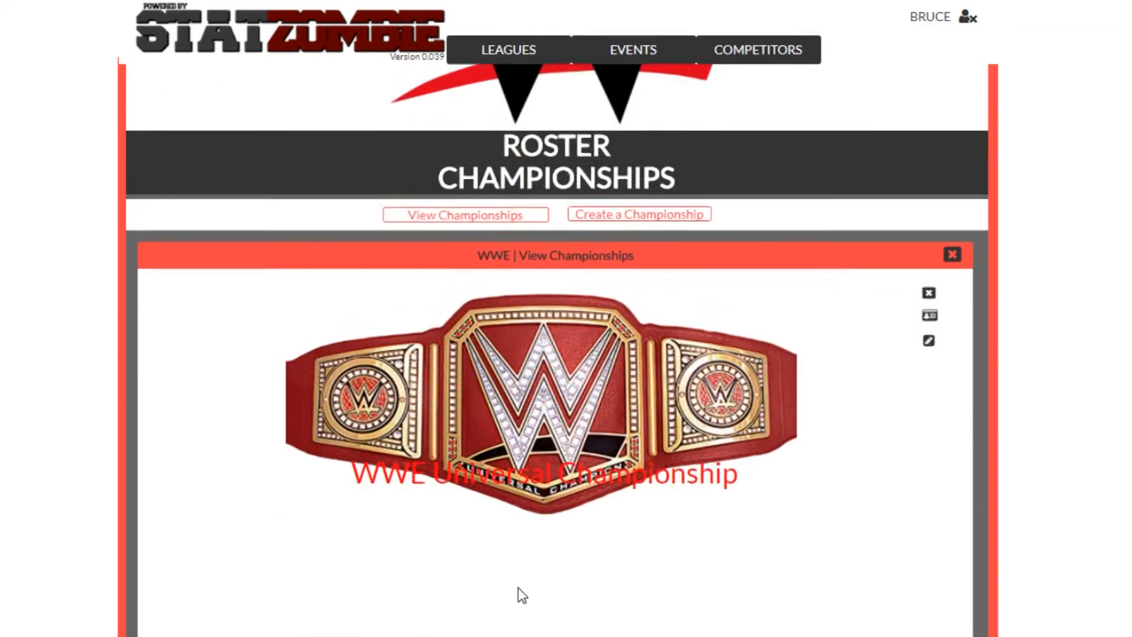
pyautogui.click(587, 219)
pyautogui.click(451, 300)
pyautogui.click(432, 337)
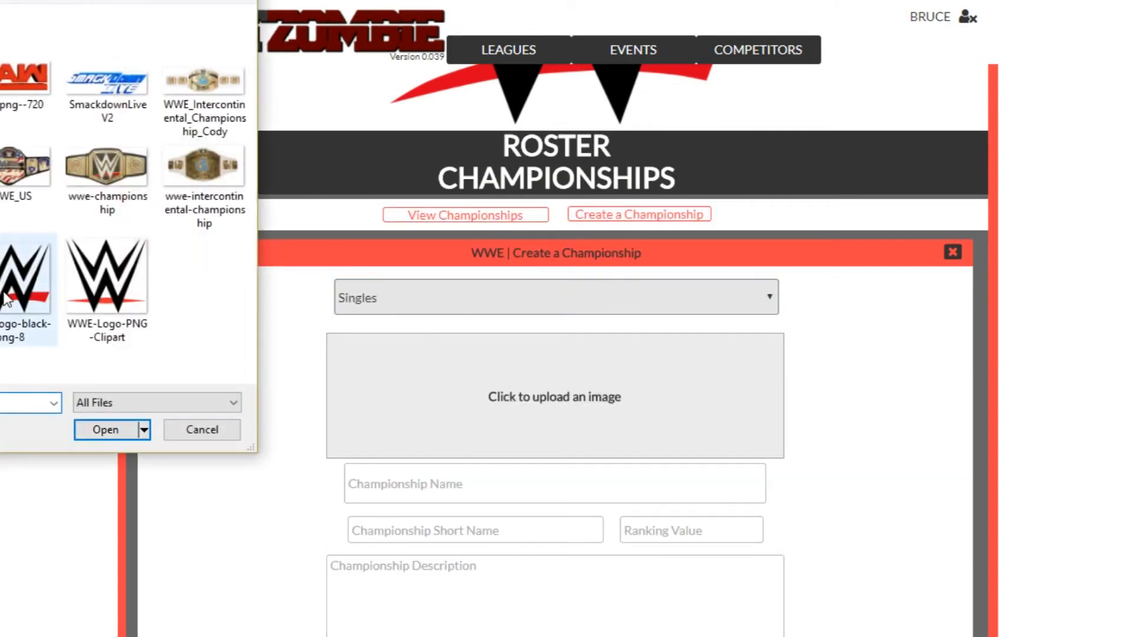
pyautogui.click(196, 73)
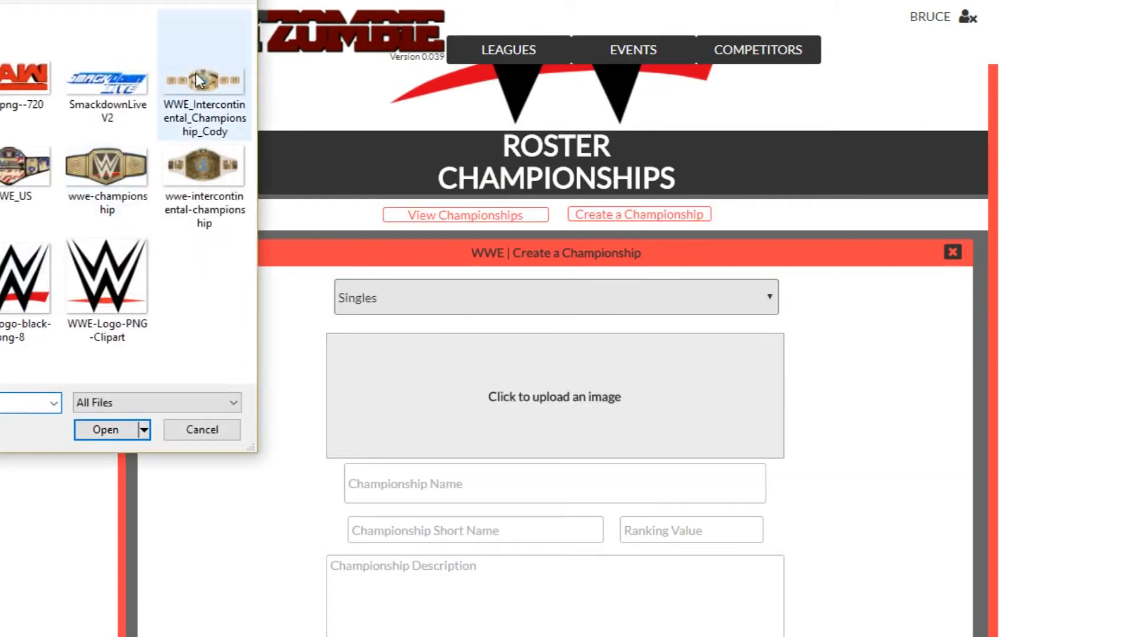
pyautogui.doubleClick(195, 80)
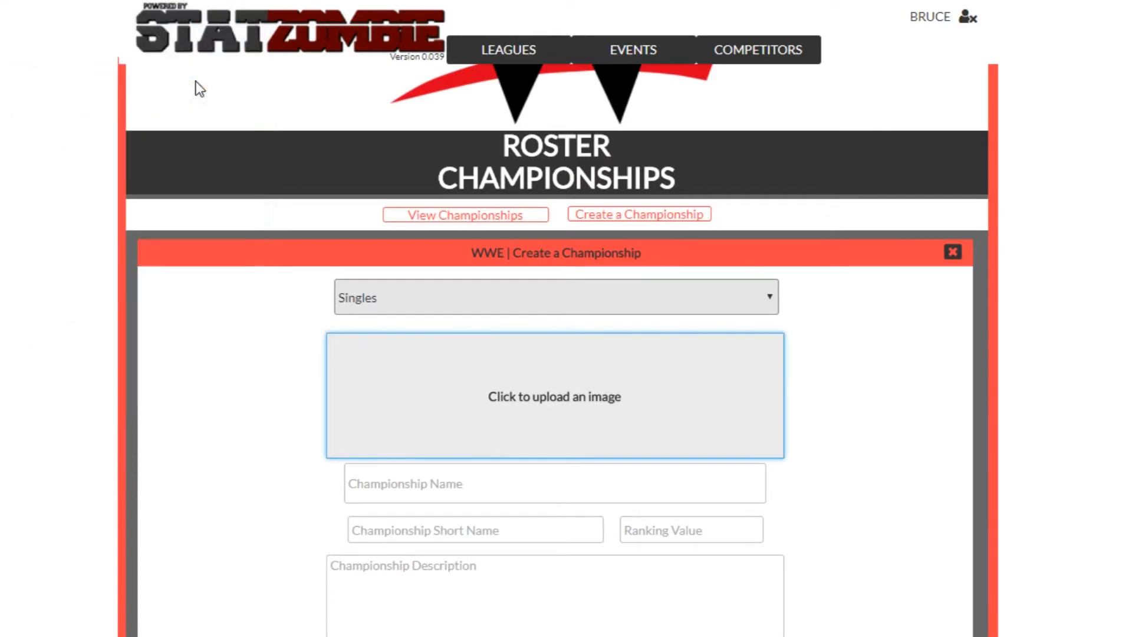
# Name the title Intercontinental Championship, with the short name IC and a ranking value of 175.
pyautogui.click(401, 482)
pyautogui.write('Interco')
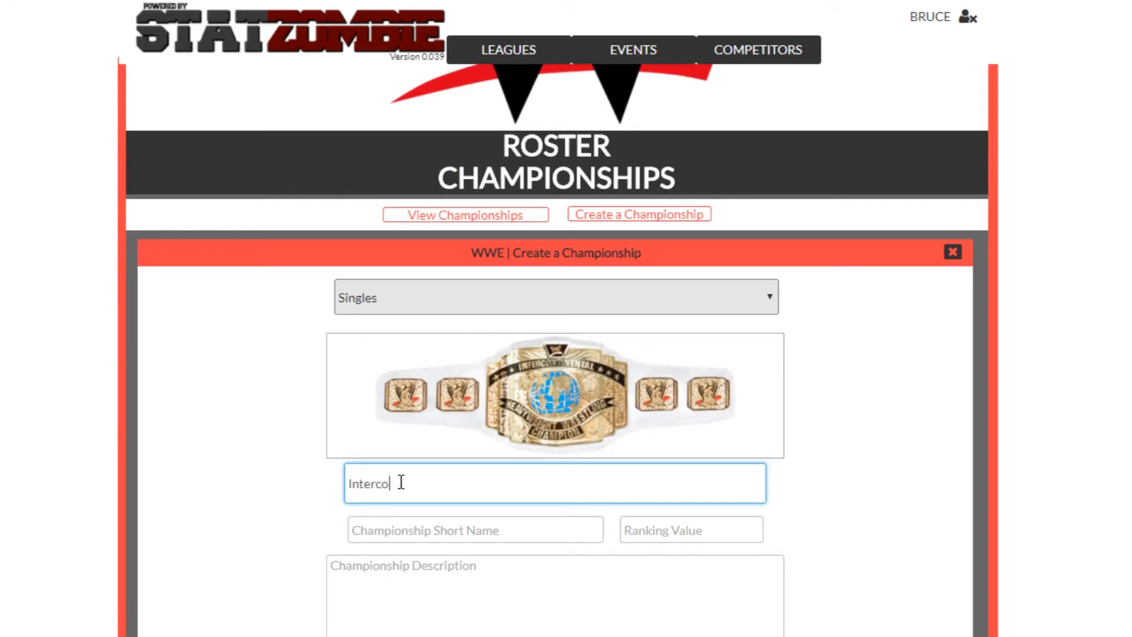
pyautogui.write('ntinental Championship[')
pyautogui.click(407, 538)
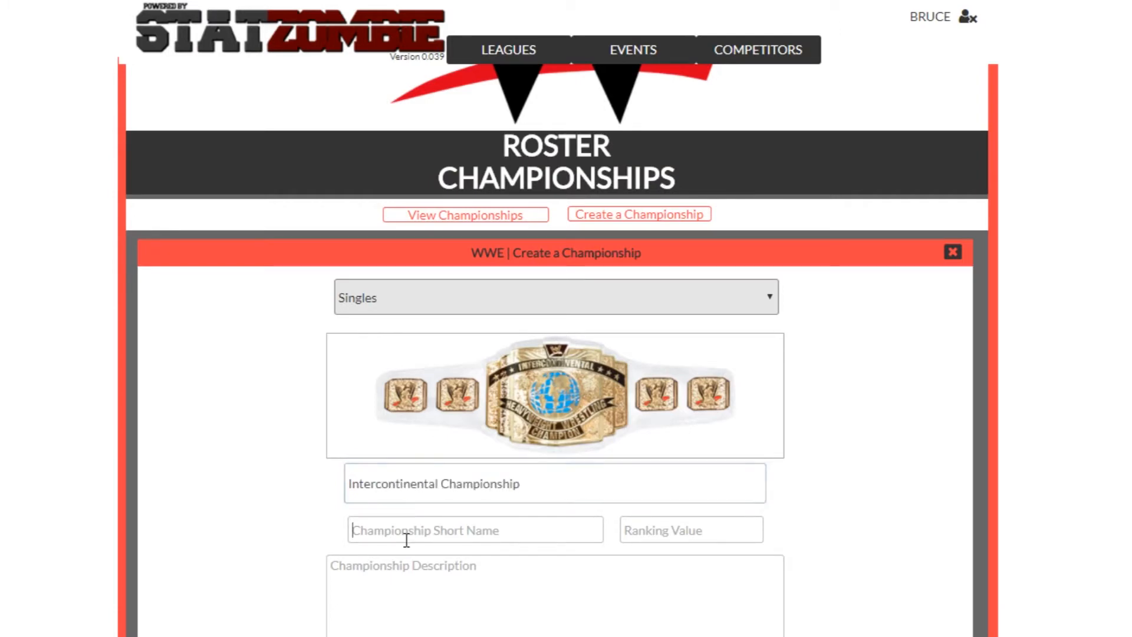
pyautogui.write('IC')
pyautogui.click(702, 531)
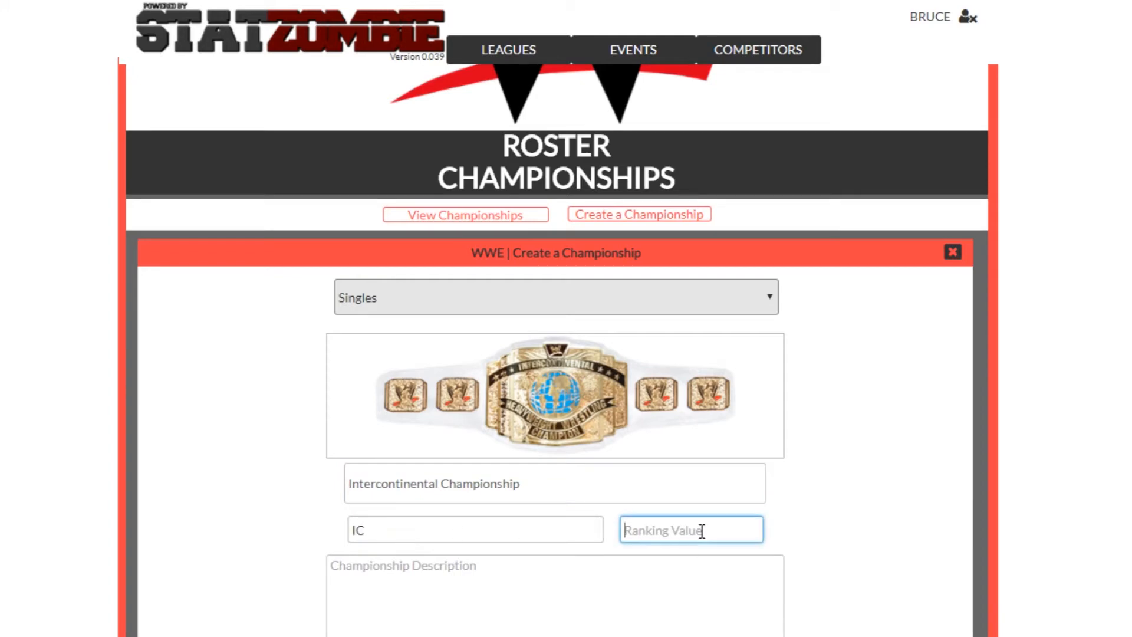
pyautogui.write('175')
# Describe the championship as "A Prestigious Title", correcting the misspelled word.
pyautogui.click(651, 590)
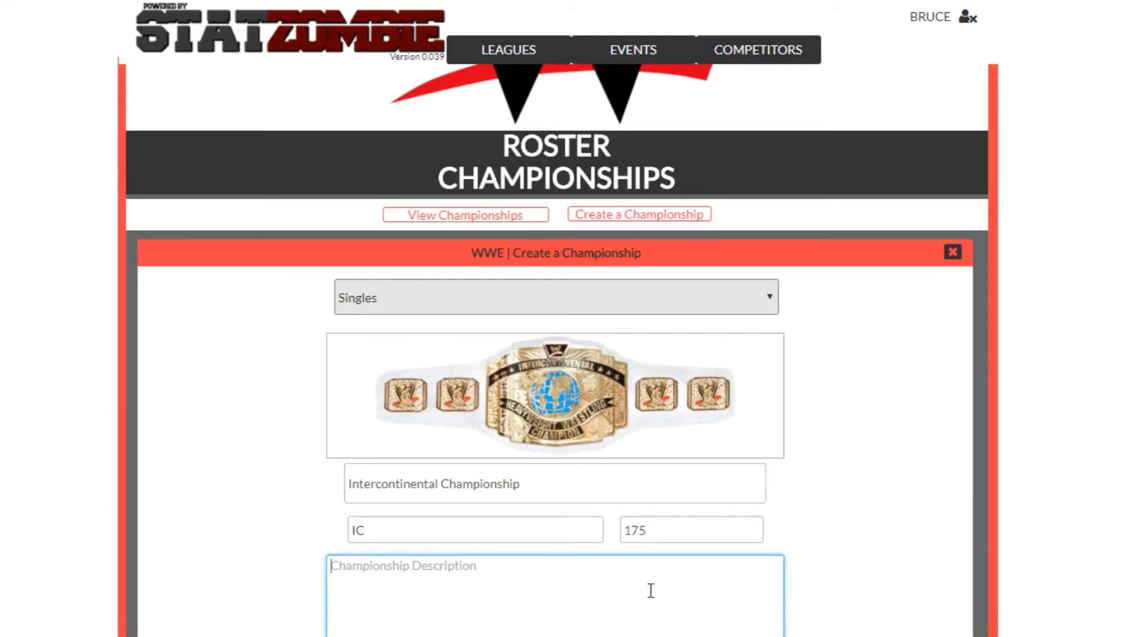
pyautogui.write('A Pre')
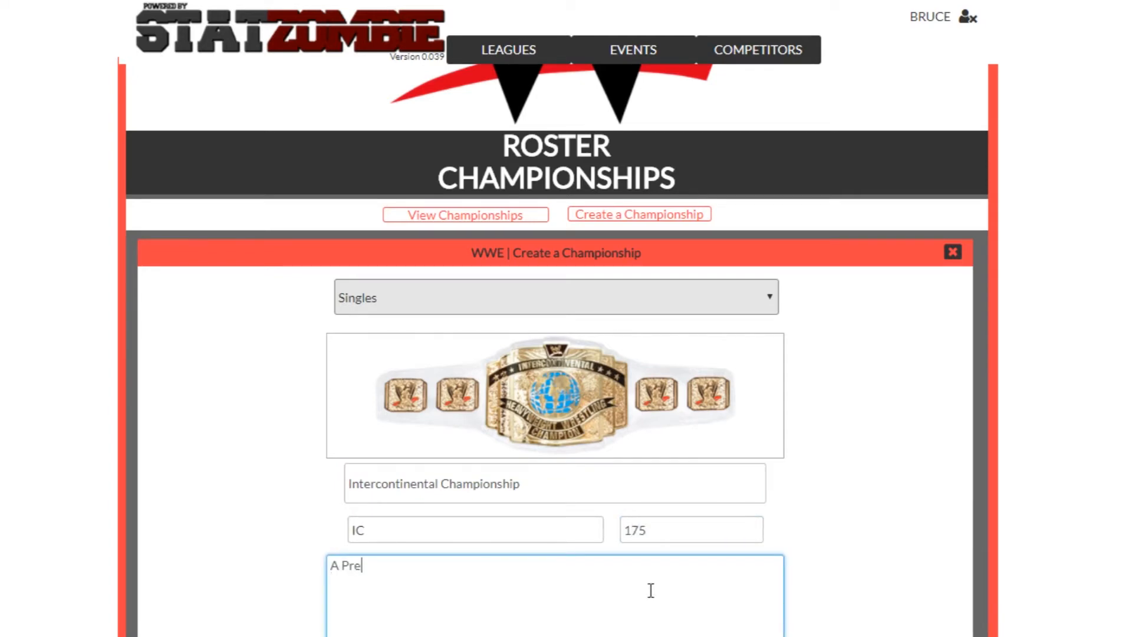
pyautogui.write('steigious Title')
pyautogui.rightClick(364, 569)
pyautogui.click(394, 584)
# Choose individual competitors for the Intercontinental division, including Samoa Joe and Neville, and save the championship.
pyautogui.scroll(-6, 354, 572)
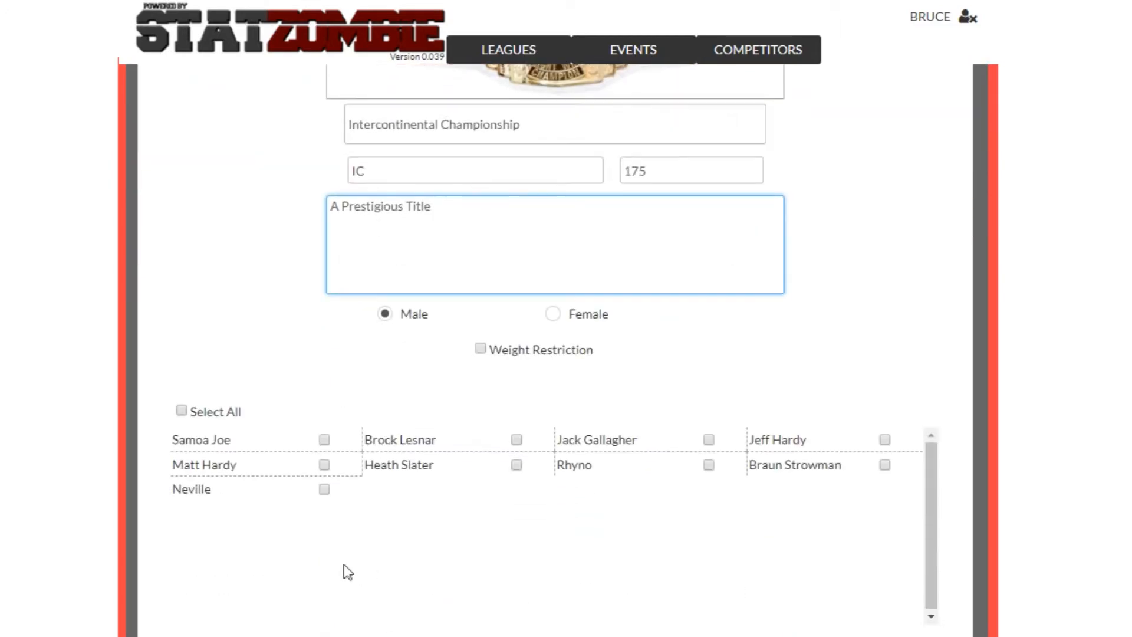
pyautogui.click(324, 440)
pyautogui.click(884, 440)
pyautogui.click(325, 464)
pyautogui.click(324, 490)
pyautogui.click(885, 440)
pyautogui.click(325, 465)
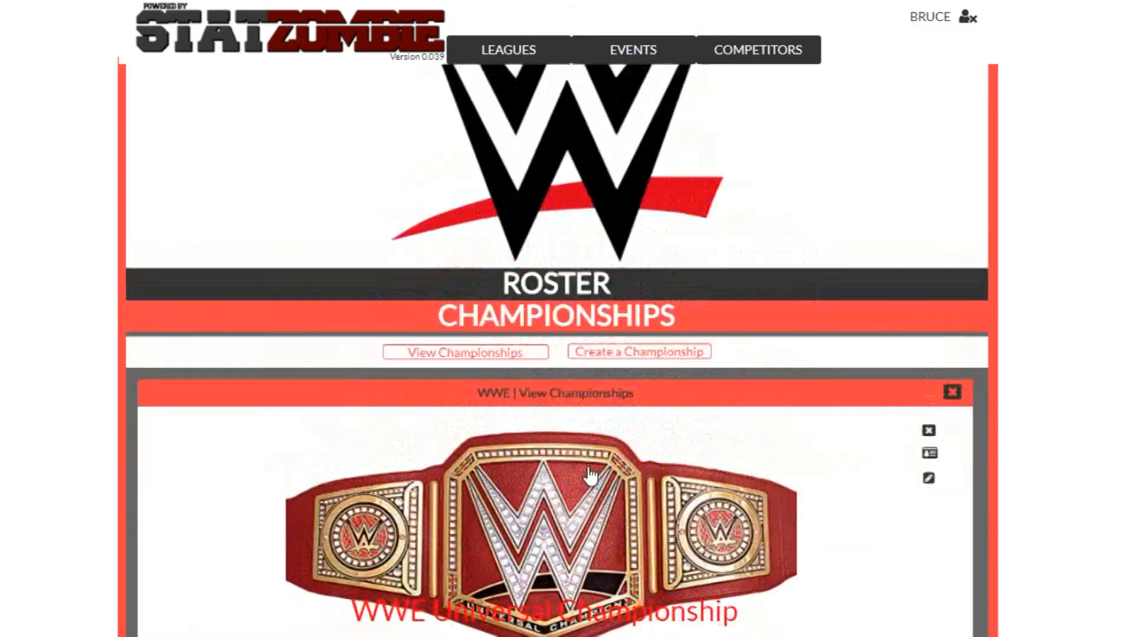
# Review the league's championships list and the Universal Championship's champion, history and standings.
pyautogui.scroll(-4, 590, 475)
pyautogui.scroll(2, 676, 589)
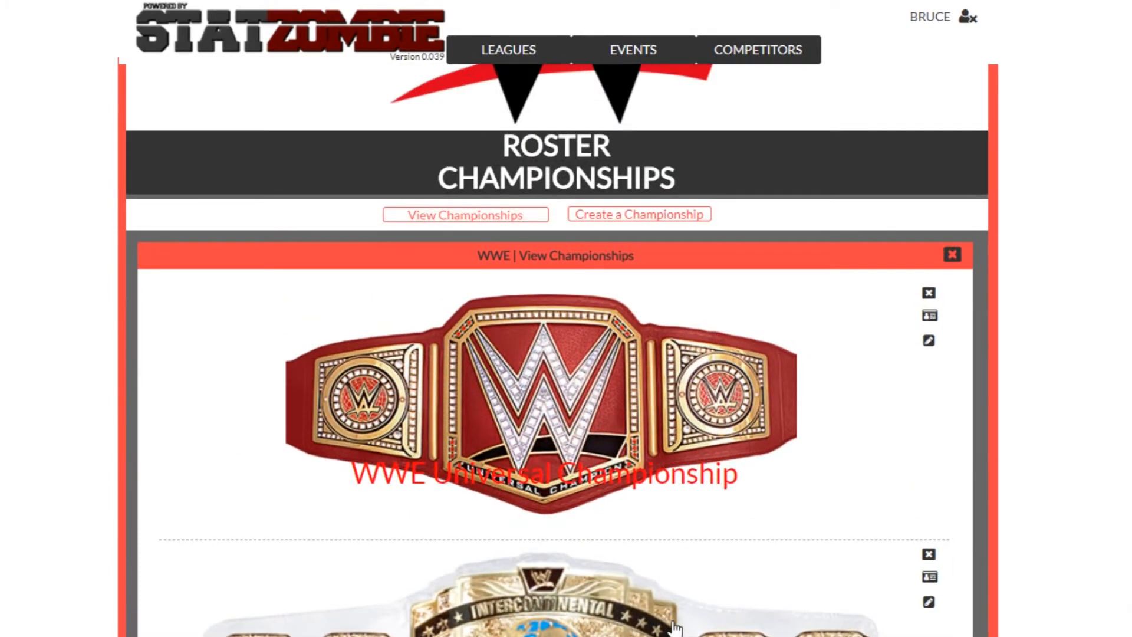
pyautogui.scroll(-5, 673, 622)
pyautogui.scroll(6, 673, 625)
pyautogui.click(620, 537)
pyautogui.scroll(-6, 648, 566)
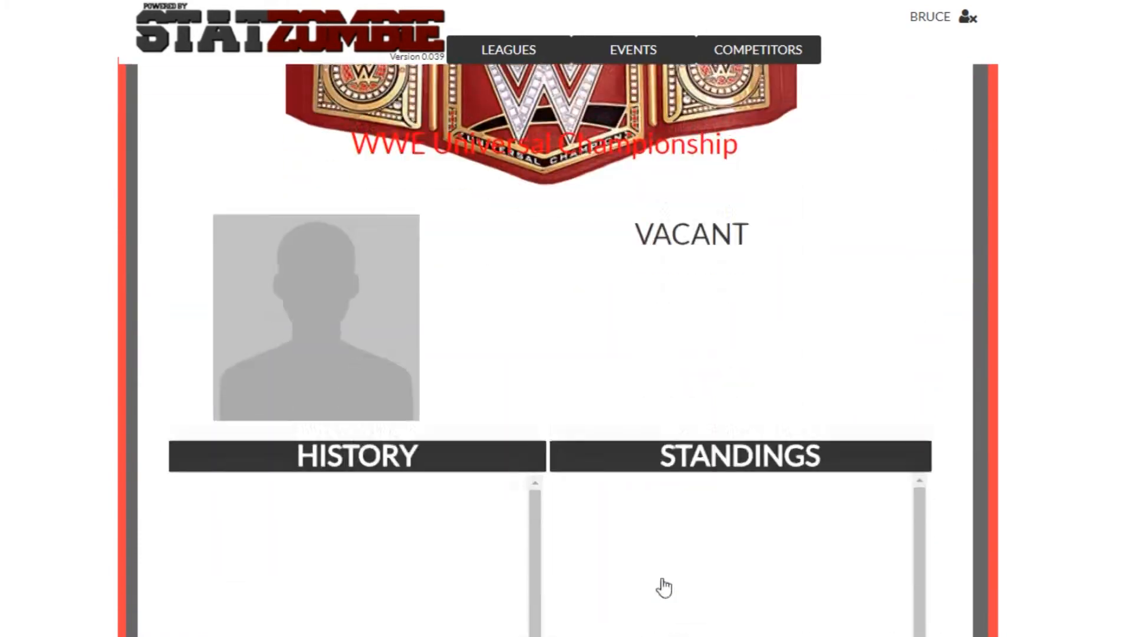
pyautogui.scroll(6, 564, 372)
pyautogui.click(572, 449)
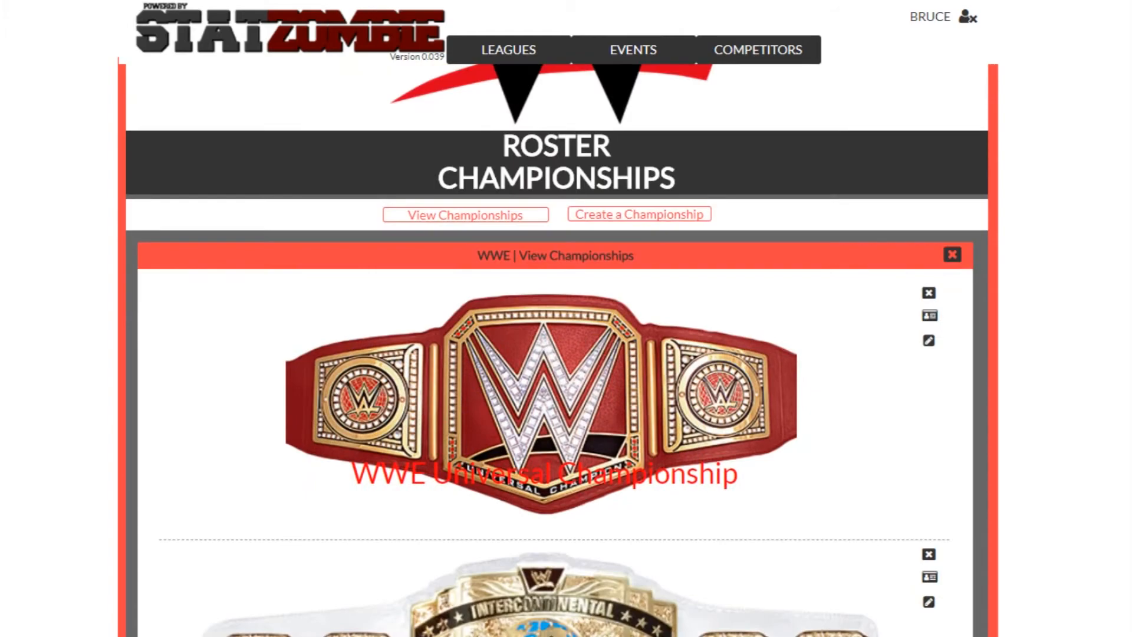
pyautogui.scroll(-5, 637, 486)
pyautogui.scroll(9, 637, 487)
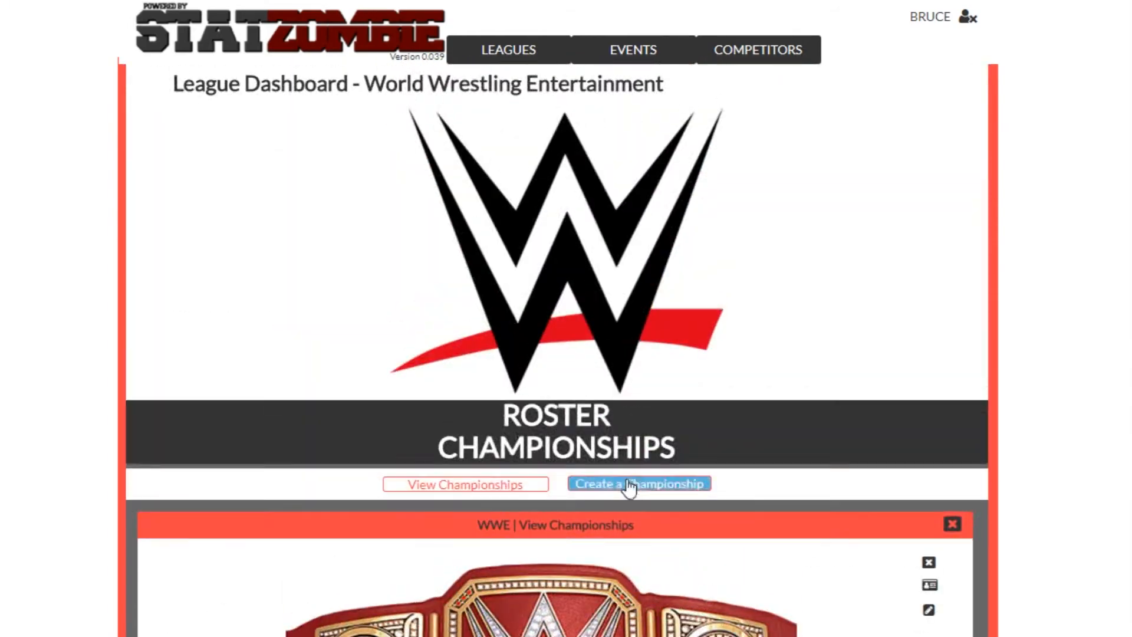
# Start scheduling a new event for the WWE league and upload the RAW logo as its image.
pyautogui.click(610, 449)
pyautogui.click(625, 475)
pyautogui.click(557, 516)
pyautogui.scroll(-8, 563, 519)
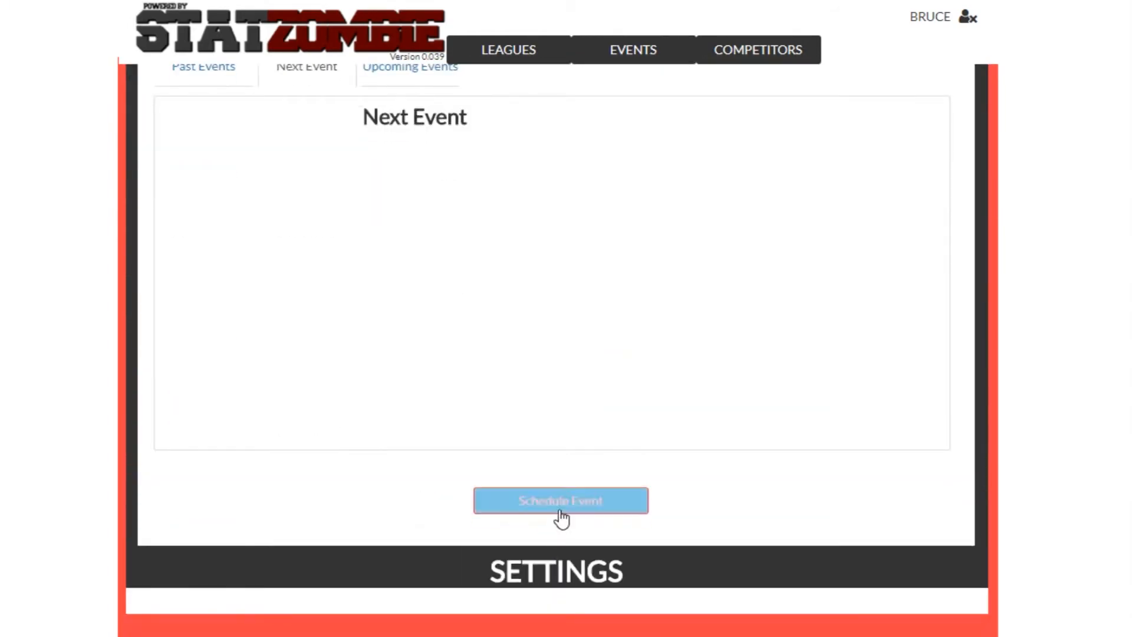
pyautogui.click(560, 511)
pyautogui.click(338, 240)
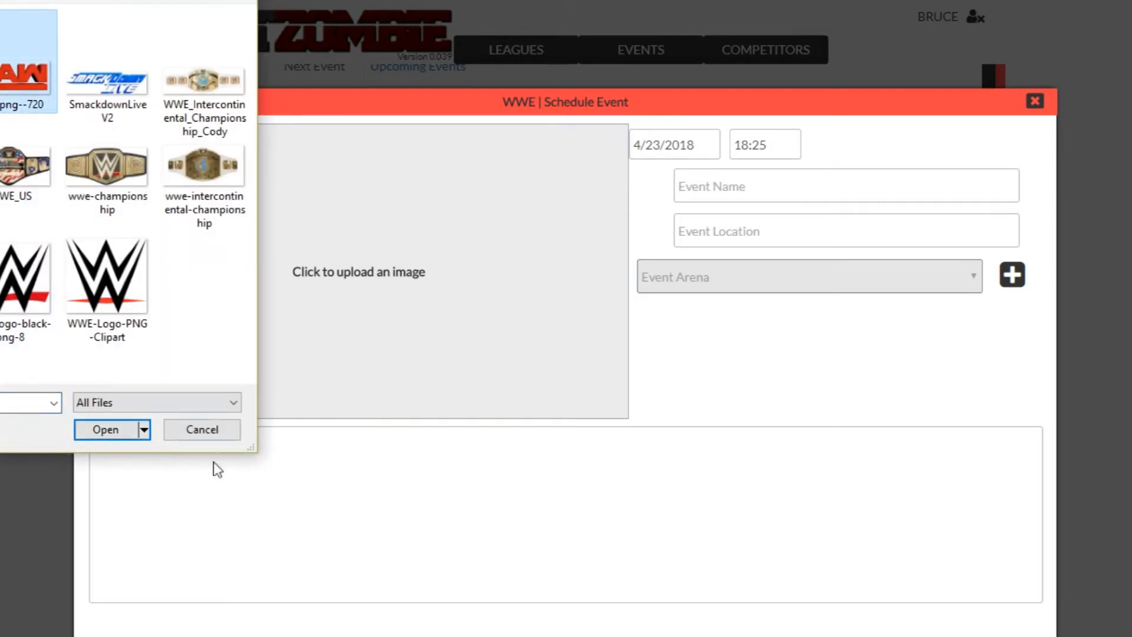
pyautogui.press('Return')
# Name the event WWE RAW #1, set its date to 4/30/2018 and choose RAW as the arena.
pyautogui.click(735, 186)
pyautogui.write('WWE RAW #')
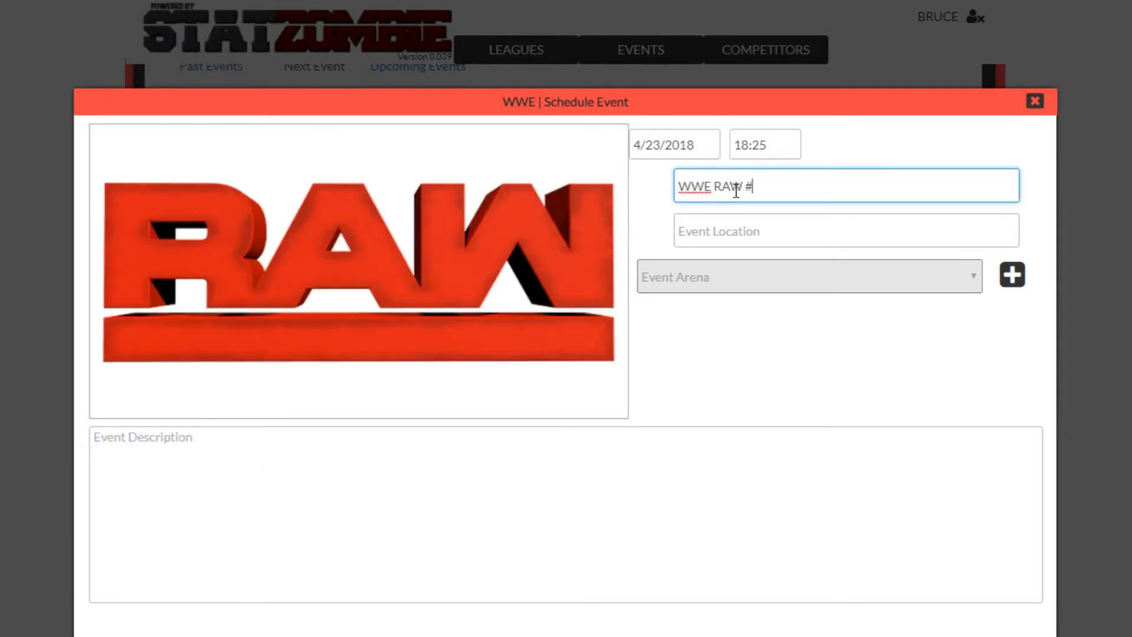
pyautogui.click(672, 152)
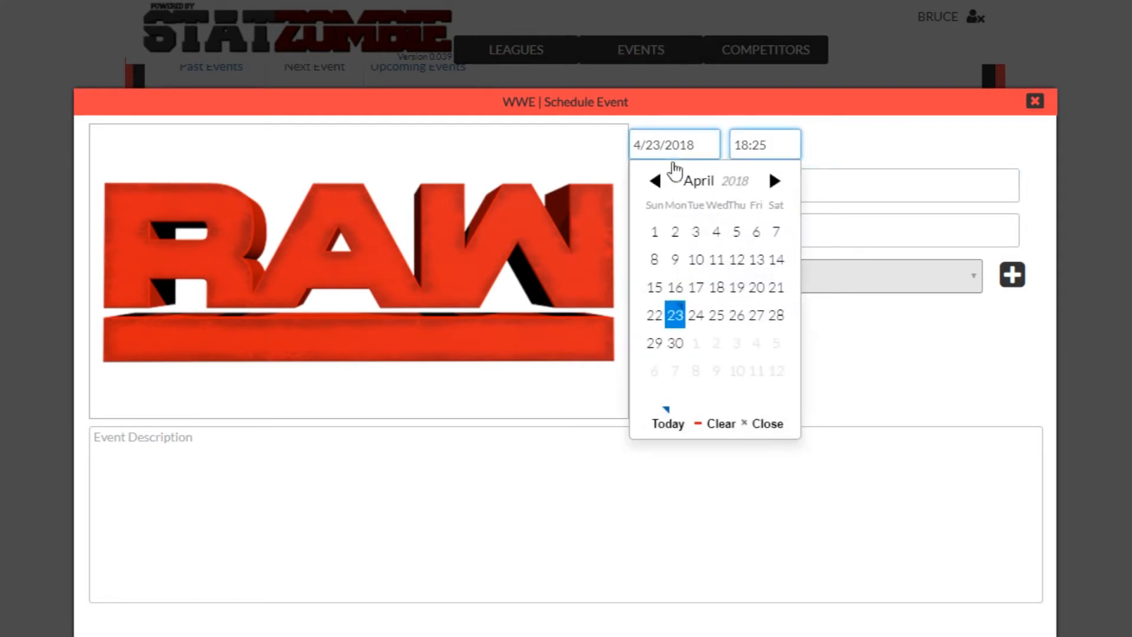
pyautogui.click(676, 345)
pyautogui.click(771, 286)
pyautogui.click(730, 336)
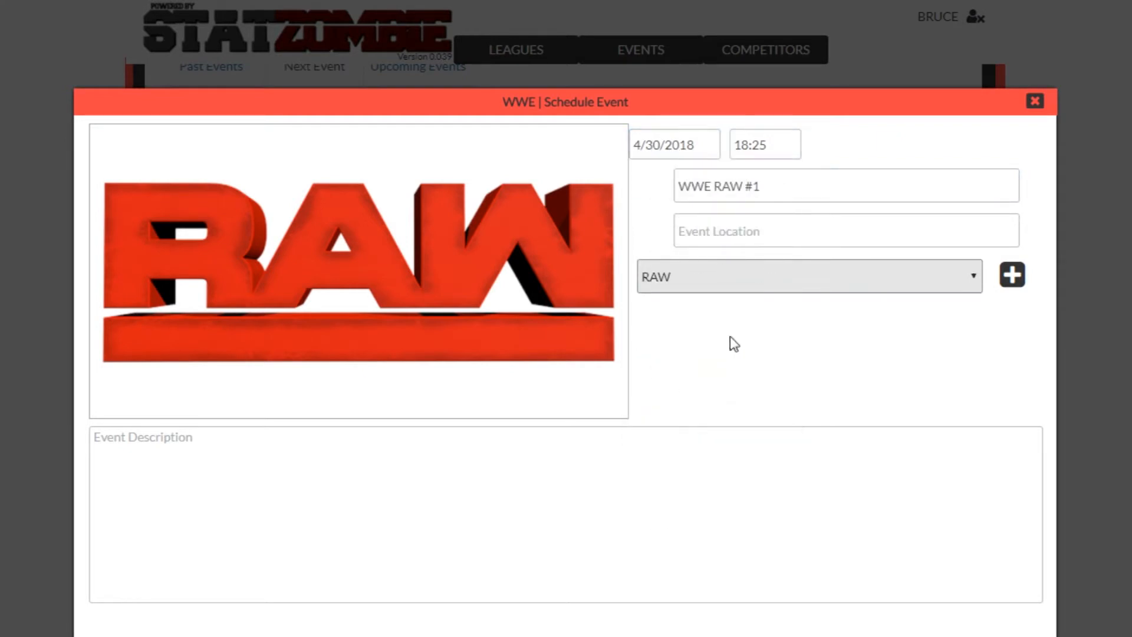
# Enter "The Superstars of RAW come to Hershey!" as the description and Hershey, PA as the location, and save the event.
pyautogui.click(627, 458)
pyautogui.write('T')
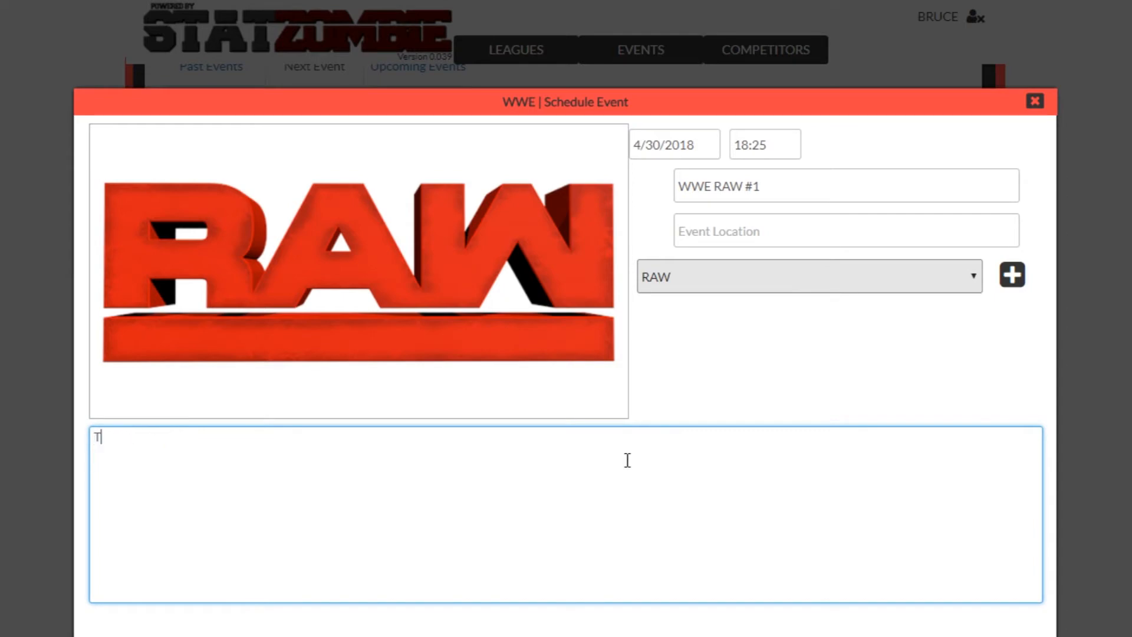
pyautogui.write('he Superstars of RAW come to')
pyautogui.click(704, 225)
pyautogui.write('Hershey, PA')
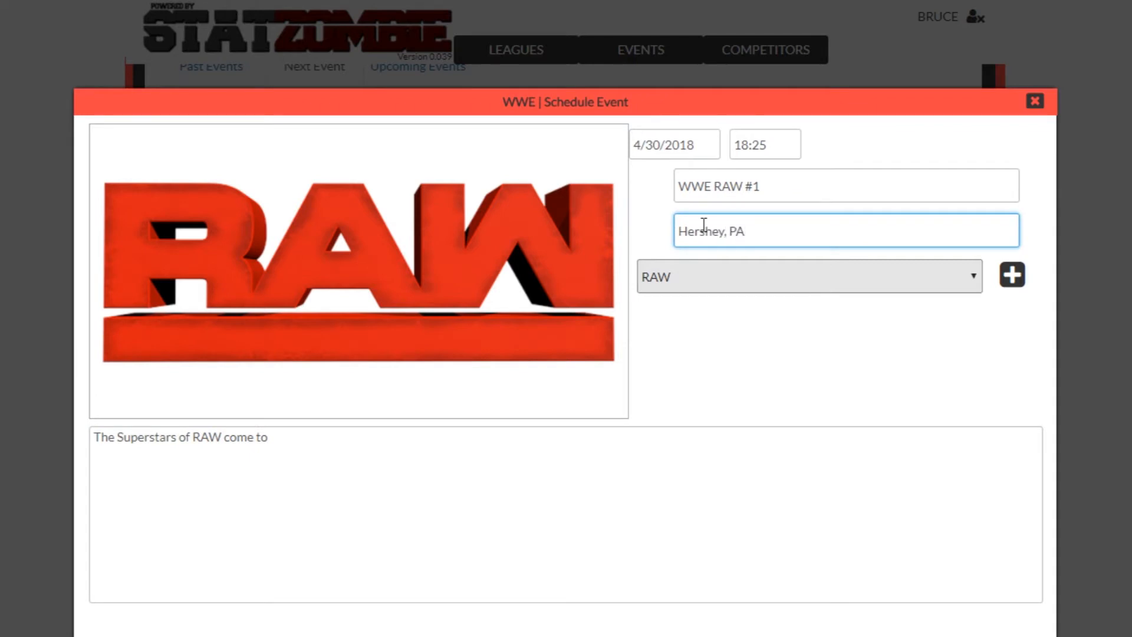
pyautogui.click(560, 495)
pyautogui.write('Hershey!')
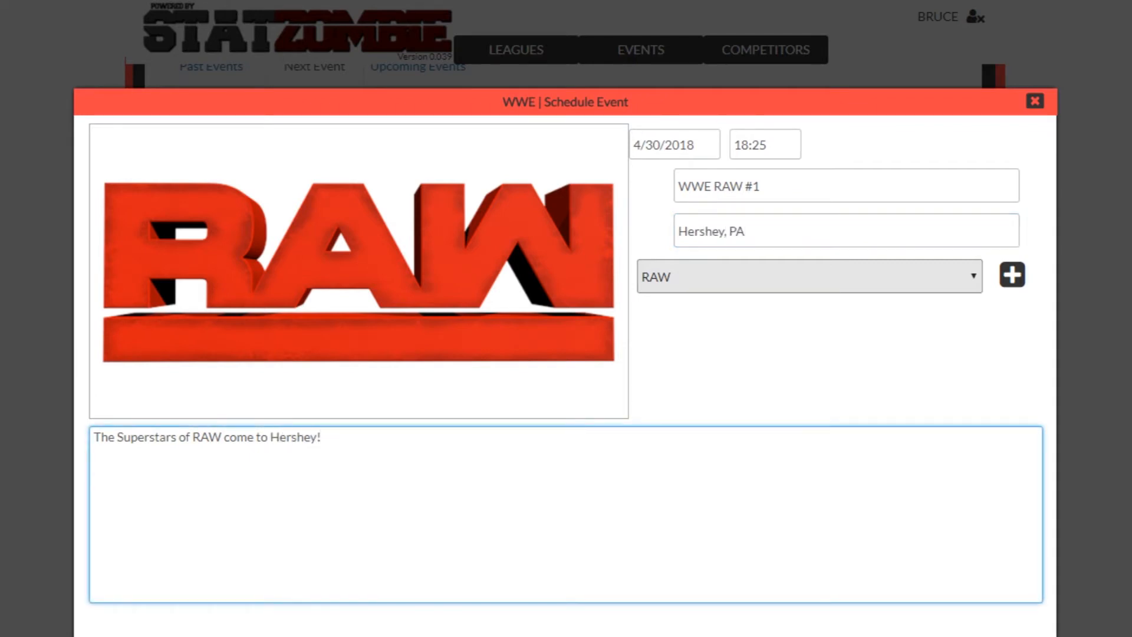
pyautogui.press('Tab')
pyautogui.press('Return')
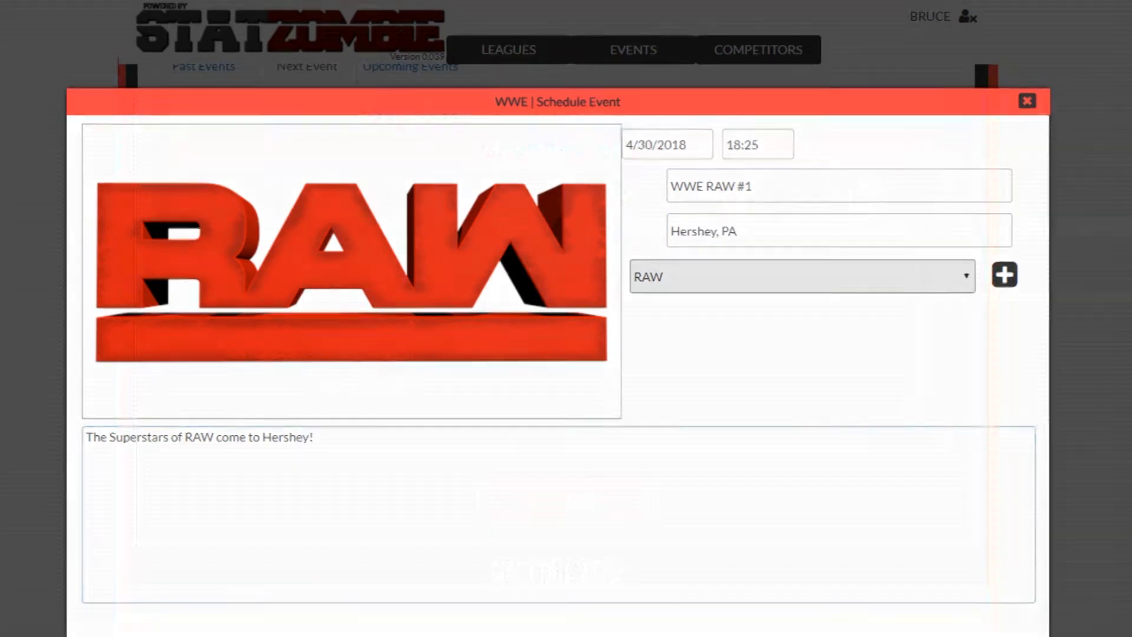
# Open the WWE RAW #1 event and start creating a Singles match in it.
pyautogui.scroll(5, 557, 348)
pyautogui.scroll(-2, 557, 348)
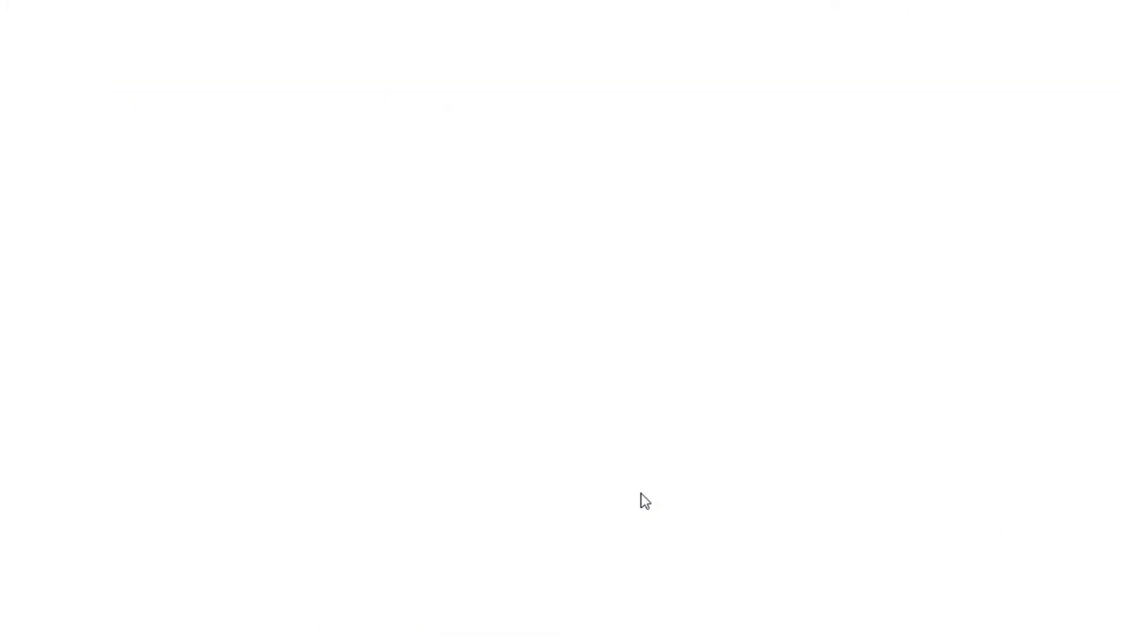
pyautogui.click(575, 490)
pyautogui.scroll(-2, 573, 479)
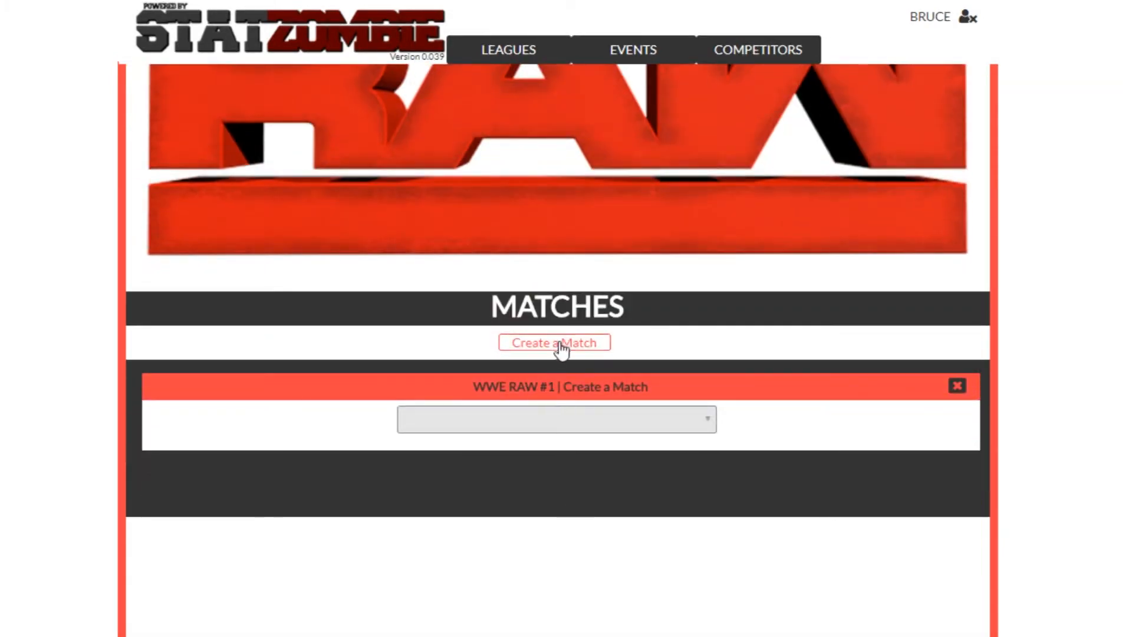
pyautogui.click(531, 419)
pyautogui.click(466, 455)
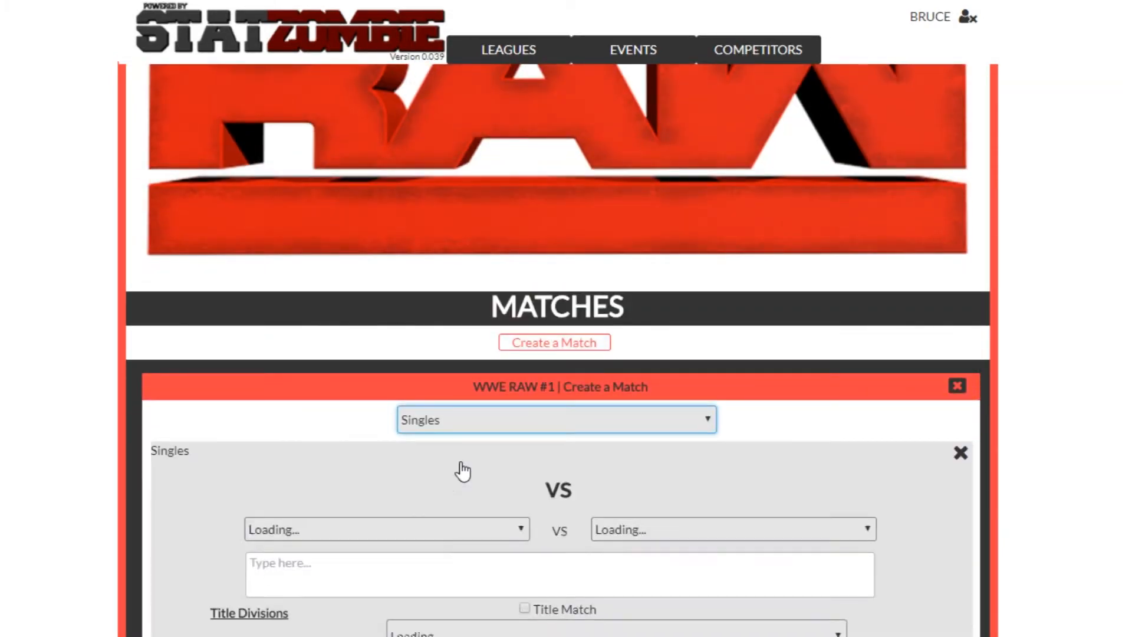
# Set Brock Lesnar against Jack Gallagher, save the match and check its card in the event's match list.
pyautogui.click(409, 532)
pyautogui.click(389, 579)
pyautogui.click(668, 529)
pyautogui.click(657, 605)
pyautogui.scroll(-2, 435, 584)
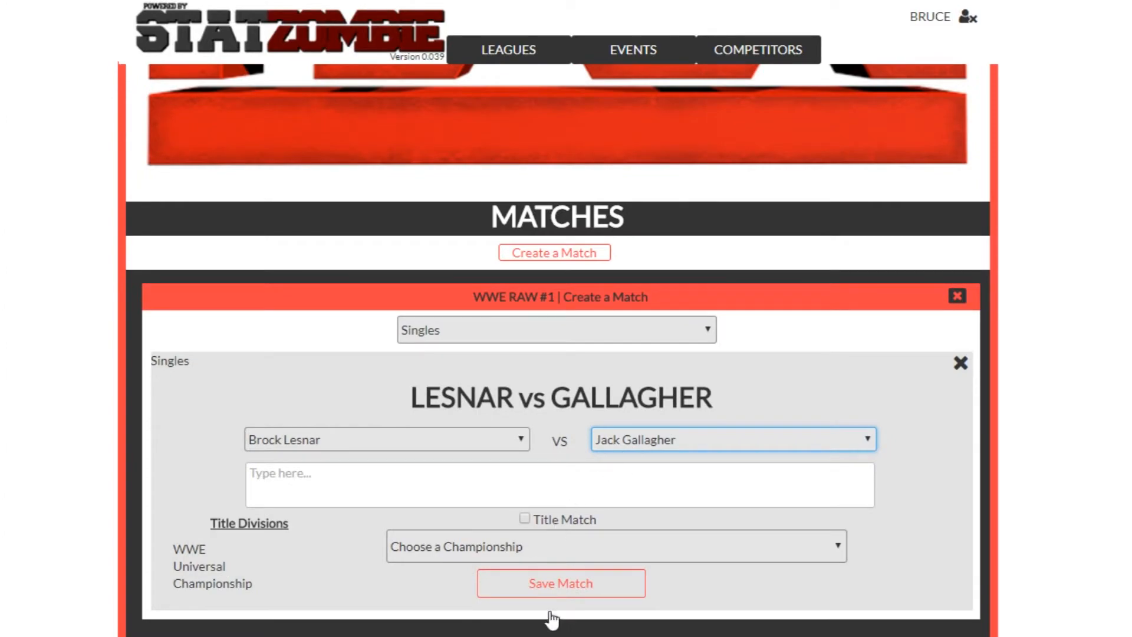
pyautogui.click(558, 587)
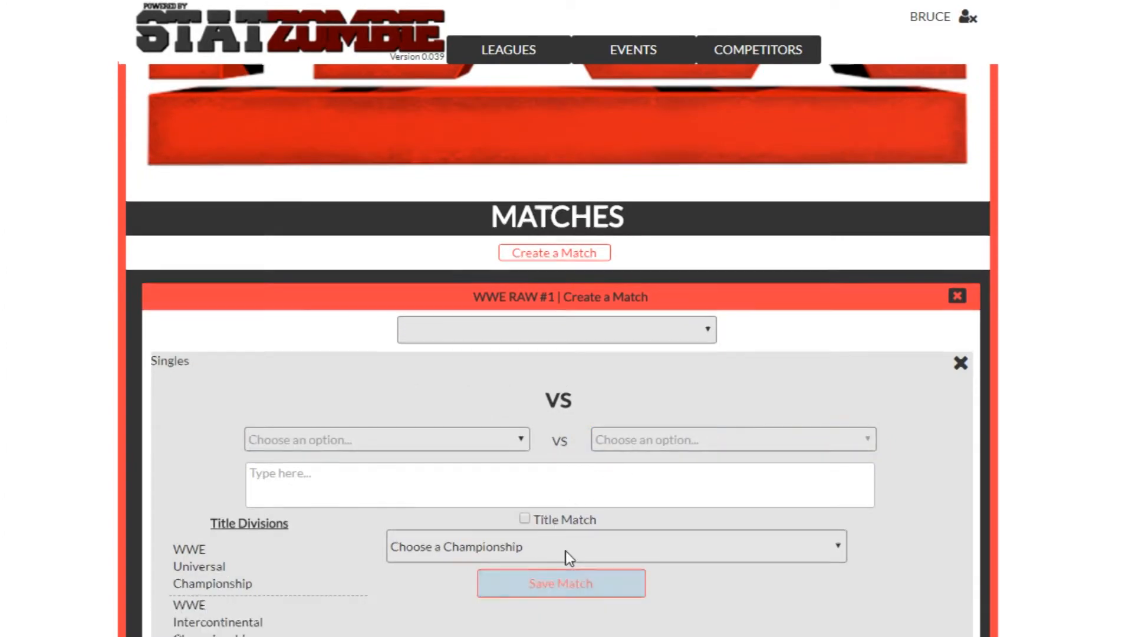
pyautogui.scroll(-5, 565, 551)
pyautogui.scroll(2, 565, 551)
pyautogui.scroll(-2, 518, 539)
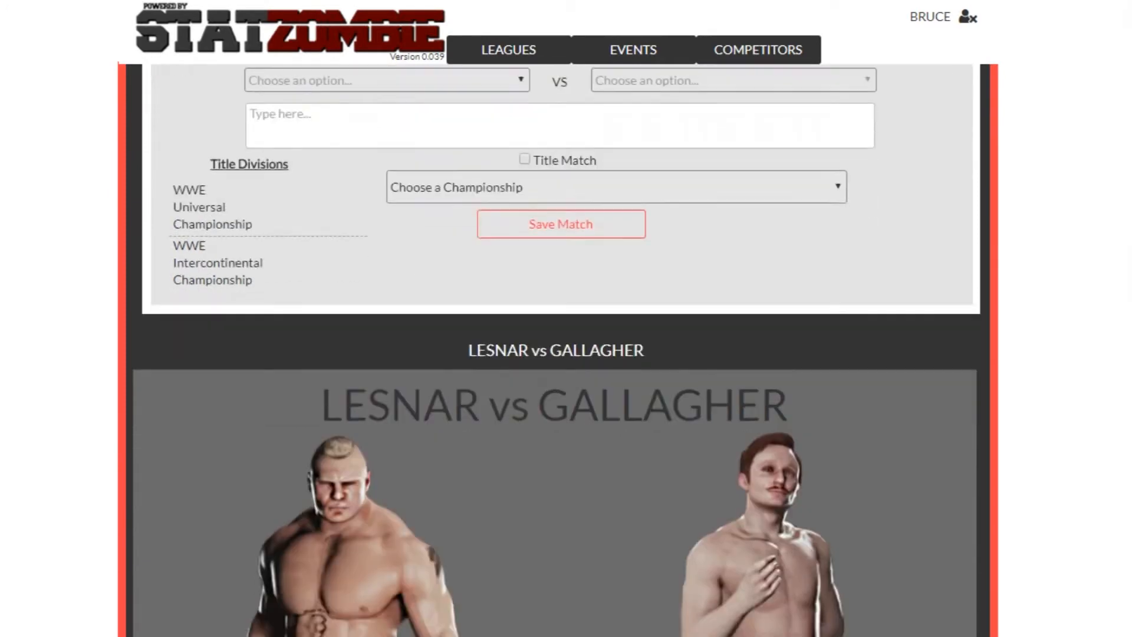
pyautogui.scroll(7, 518, 540)
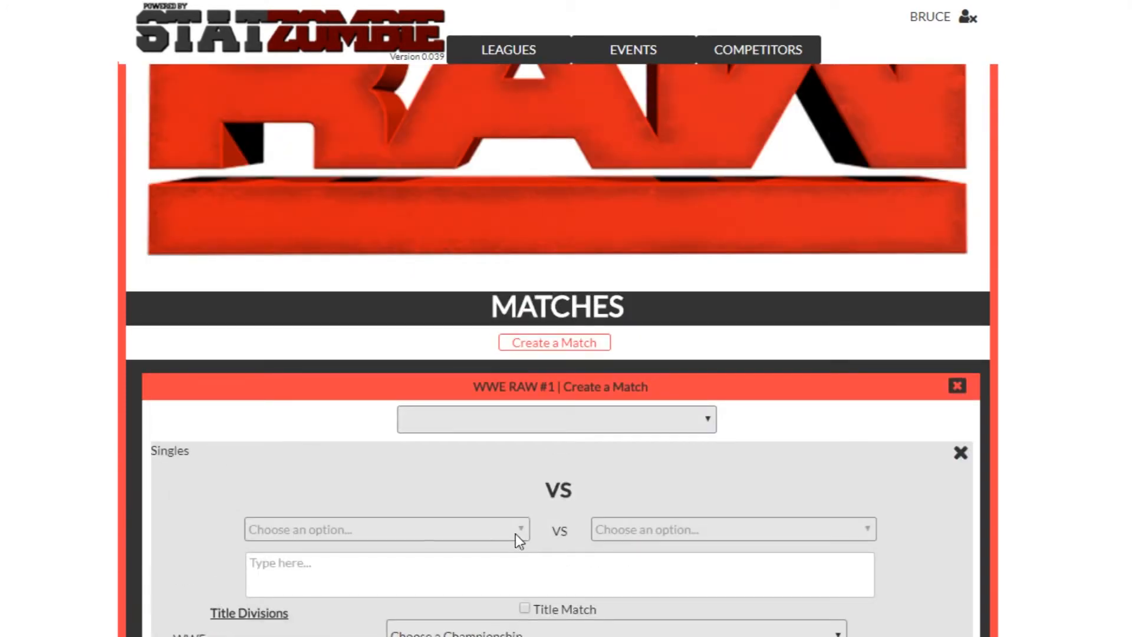
pyautogui.click(451, 426)
pyautogui.click(453, 455)
pyautogui.click(470, 538)
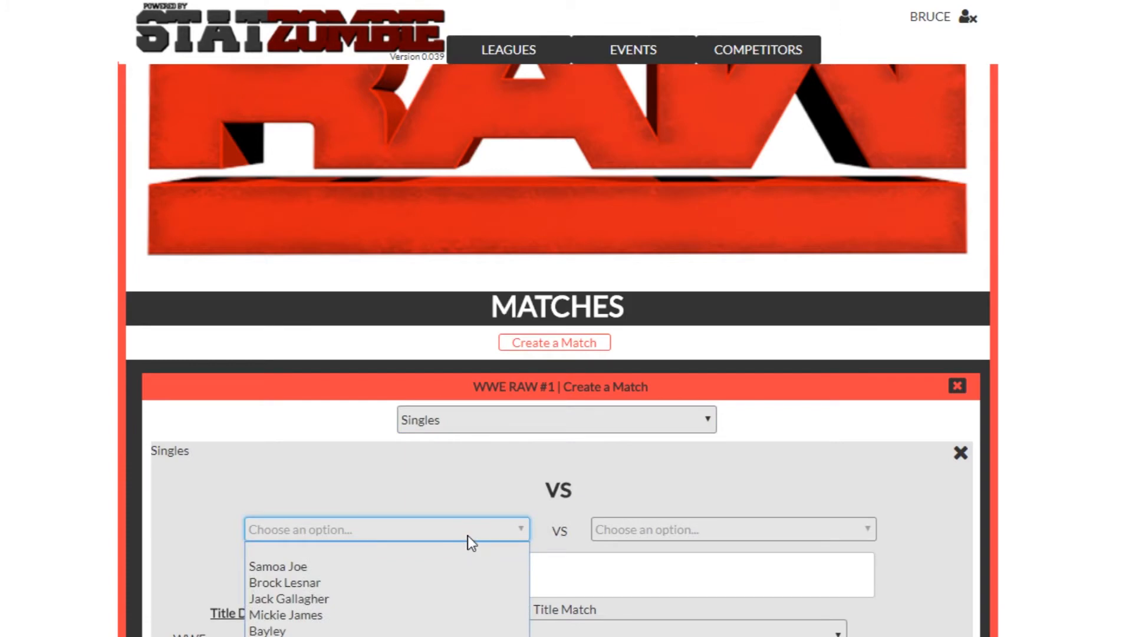
pyautogui.click(457, 613)
pyautogui.click(697, 528)
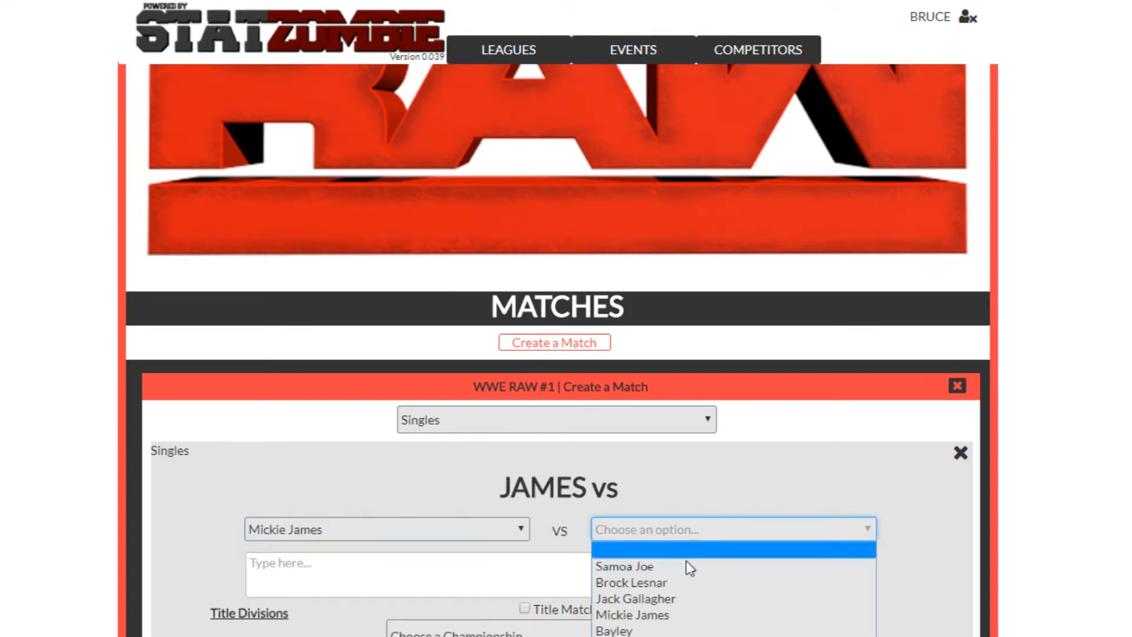
pyautogui.click(689, 631)
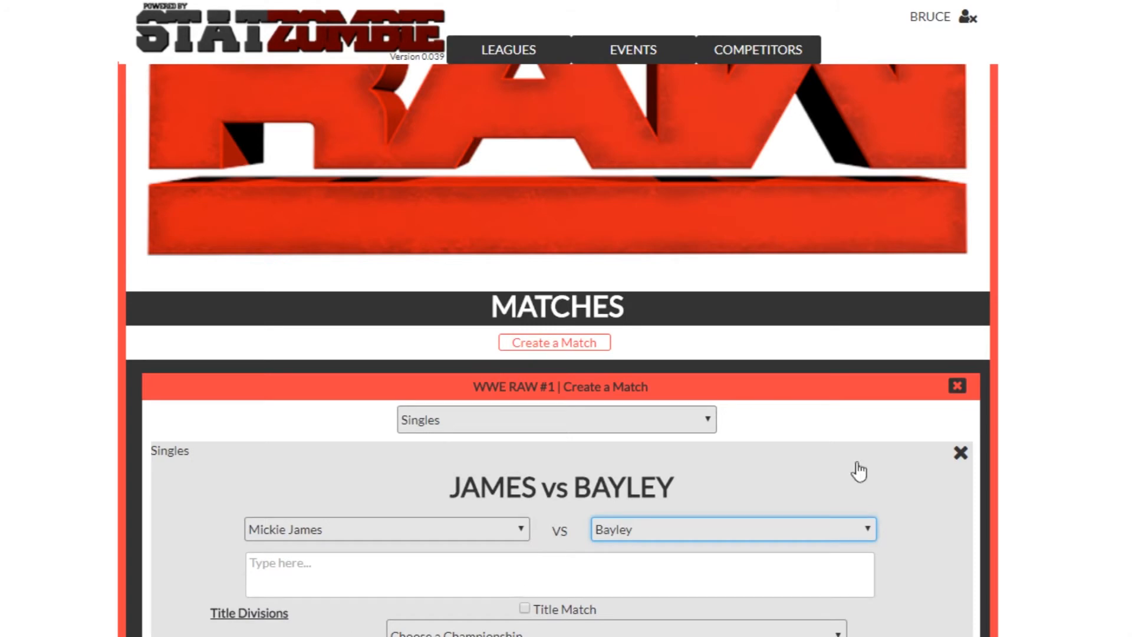
# Return to the World Wrestling Entertainment league dashboard and start creating a Singles championship.
pyautogui.scroll(3, 534, 156)
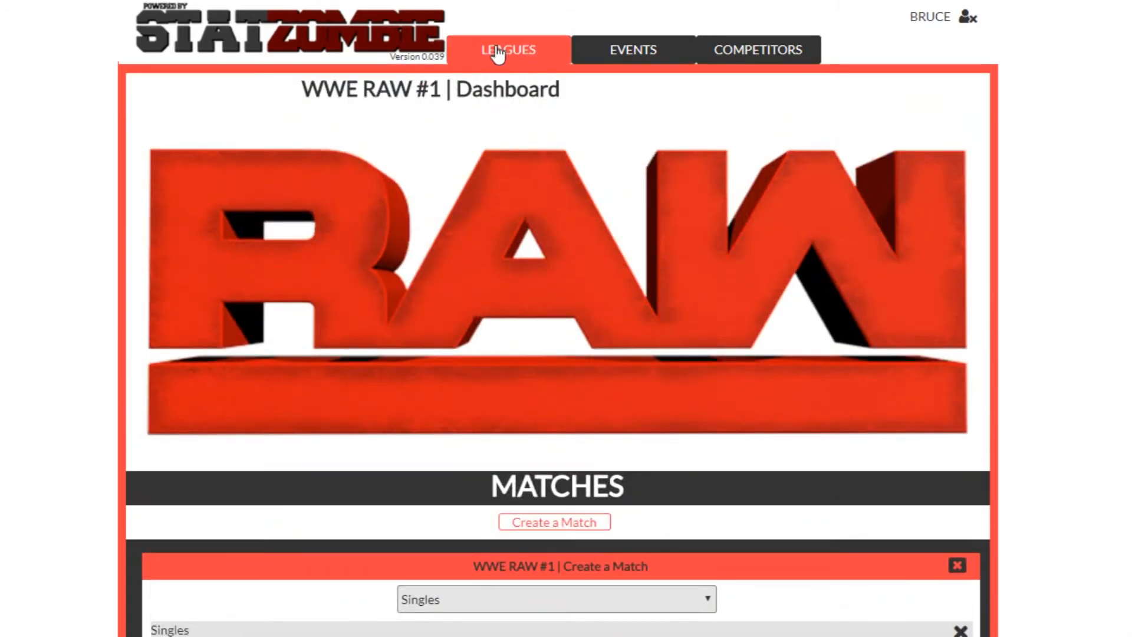
pyautogui.click(507, 51)
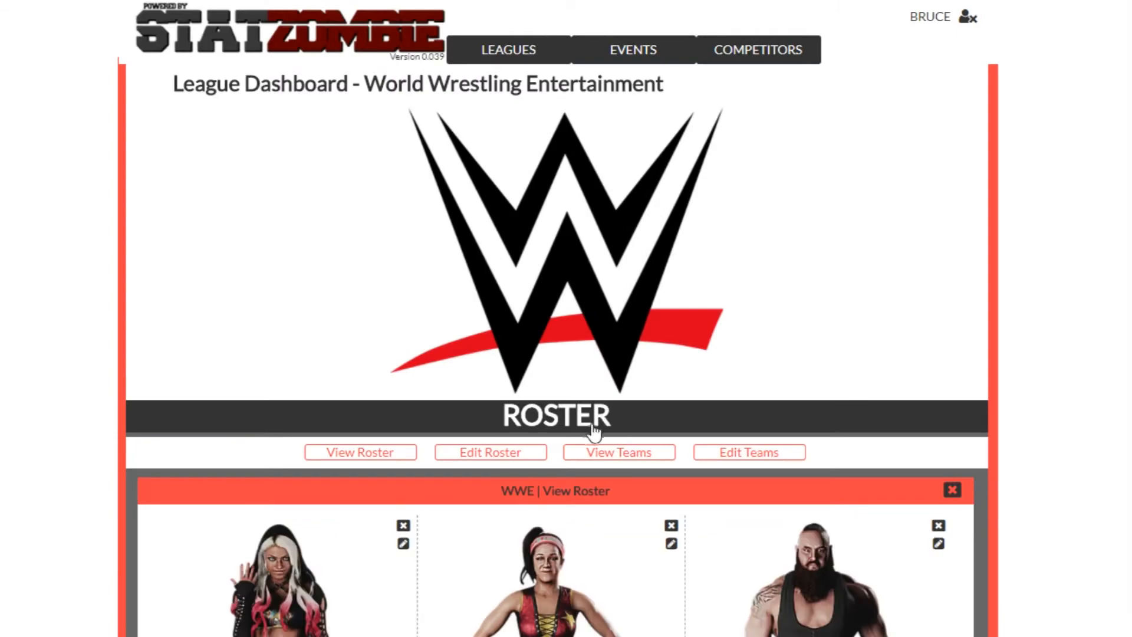
pyautogui.moveTo(598, 426)
pyautogui.click(576, 449)
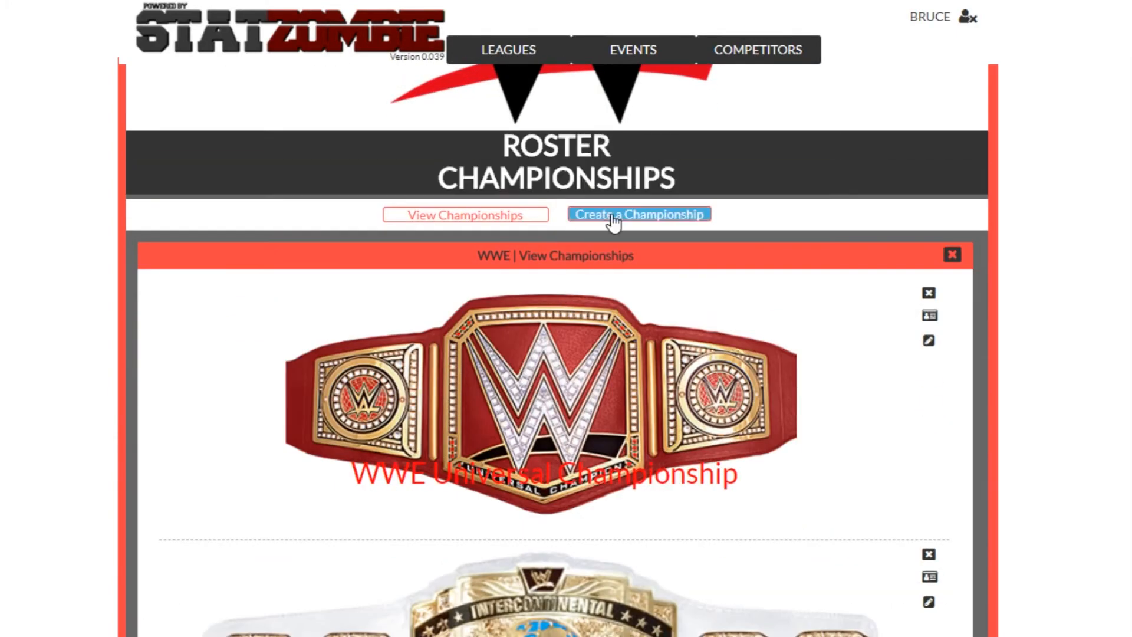
pyautogui.click(614, 216)
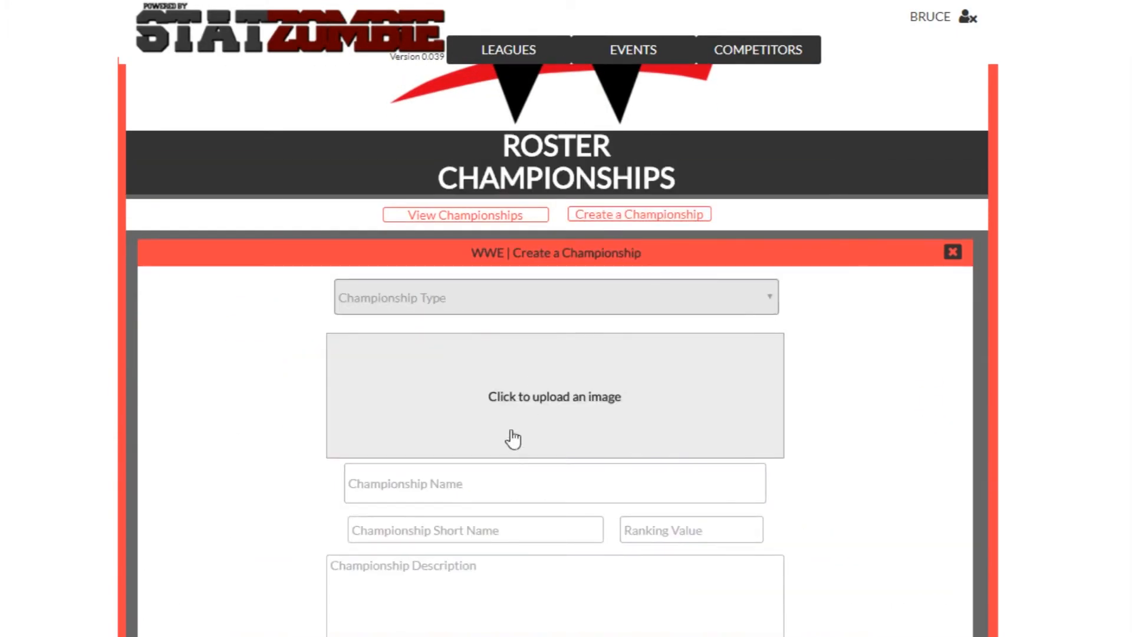
pyautogui.click(398, 308)
pyautogui.click(402, 342)
# Name the championship RAW Women's Championship, with the short name RWMNS and a ranking value of 175.
pyautogui.click(423, 474)
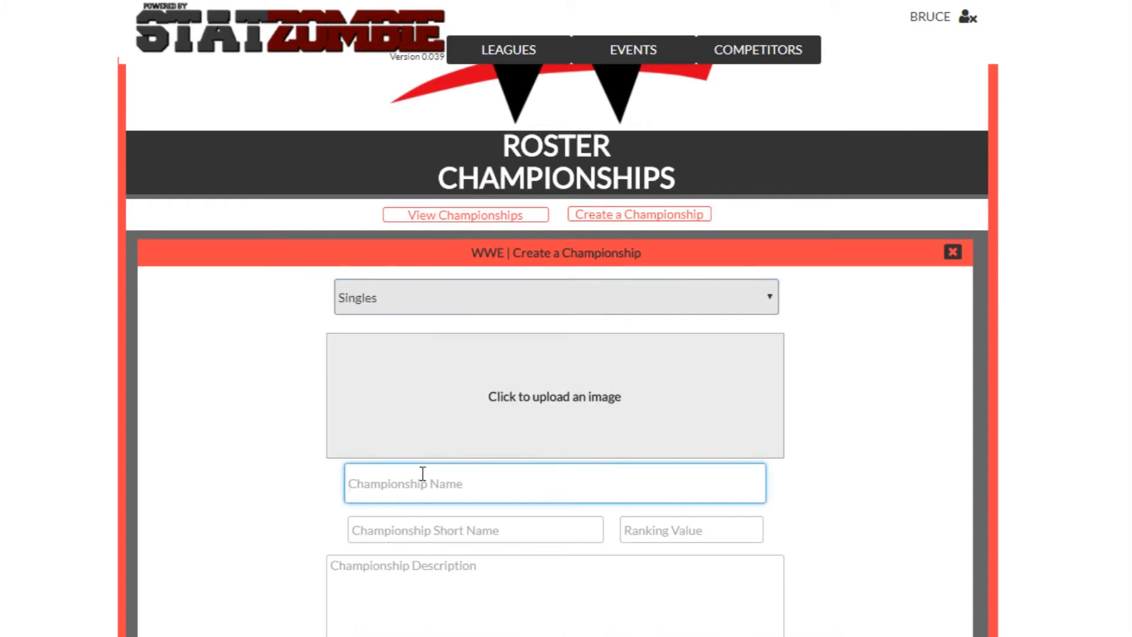
pyautogui.write("RAW Women's Championship")
pyautogui.click(465, 537)
pyautogui.write('RWMNS')
pyautogui.press('Tab')
pyautogui.write('1')
# Make the championship female-only, include all listed competitors and create it.
pyautogui.scroll(-3, 483, 534)
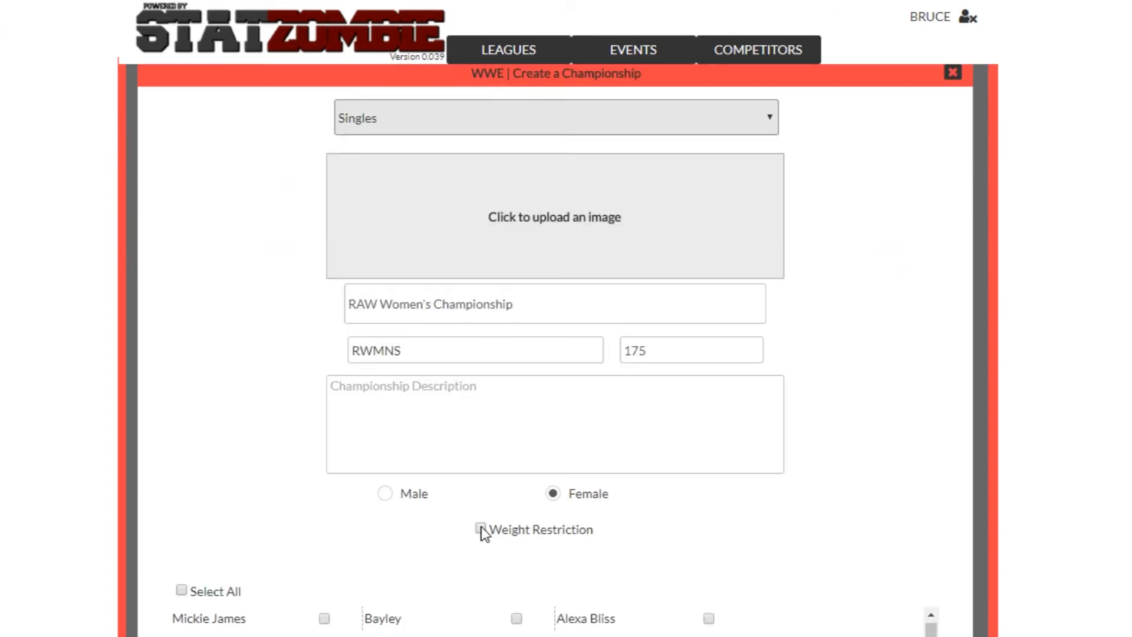
pyautogui.click(182, 589)
pyautogui.scroll(-5, 181, 589)
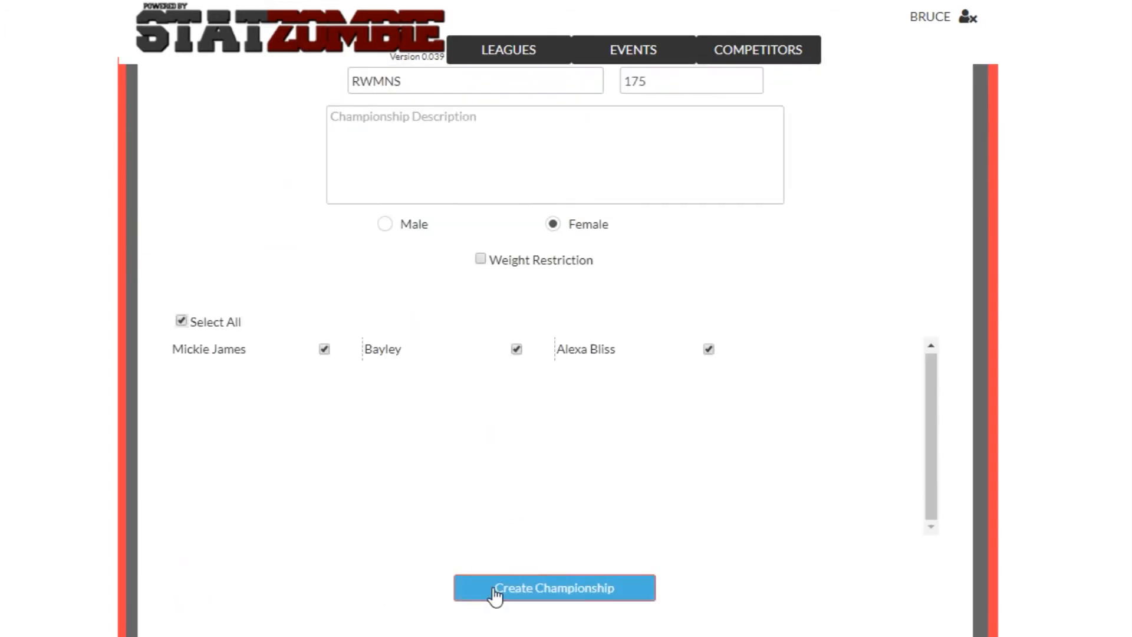
pyautogui.click(496, 589)
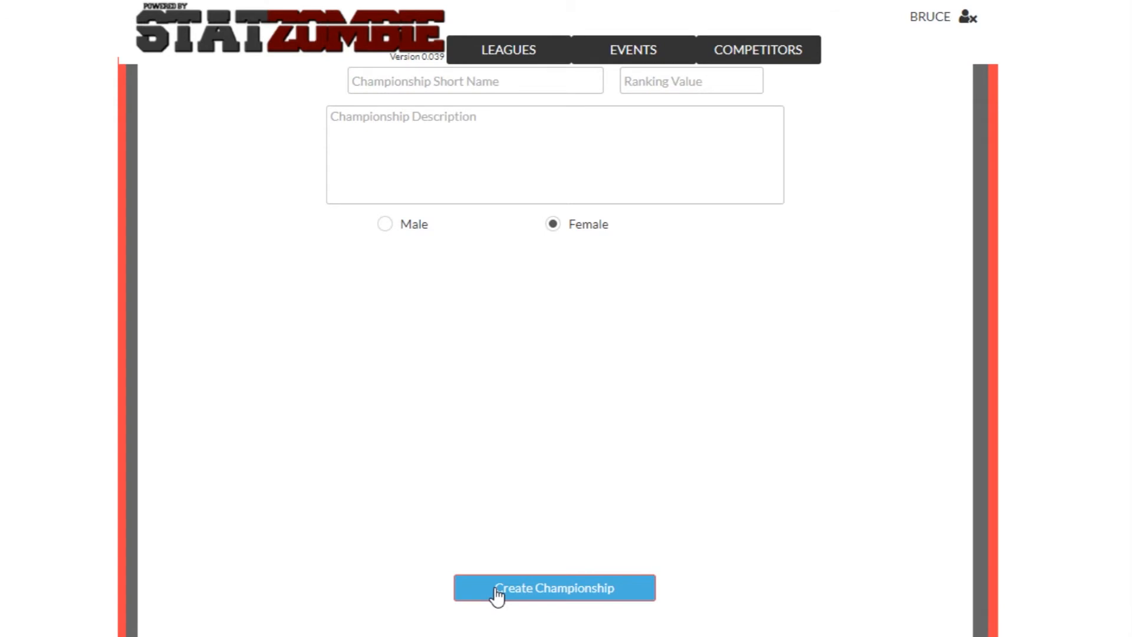
# Check the league's list of championships for the new women's title.
pyautogui.scroll(9, 470, 417)
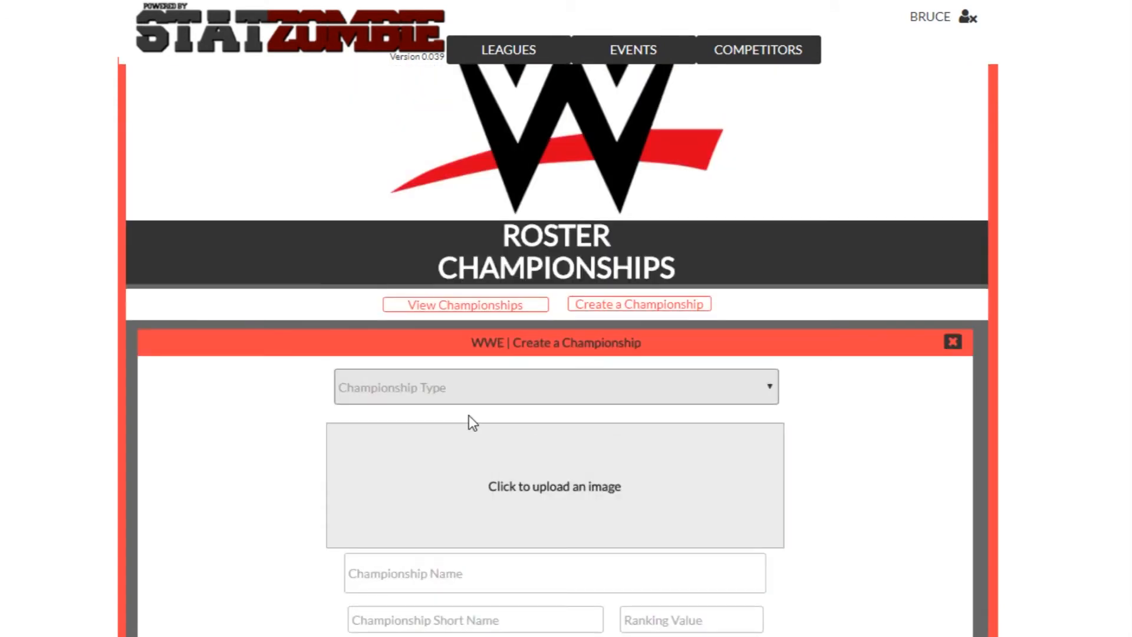
pyautogui.click(521, 306)
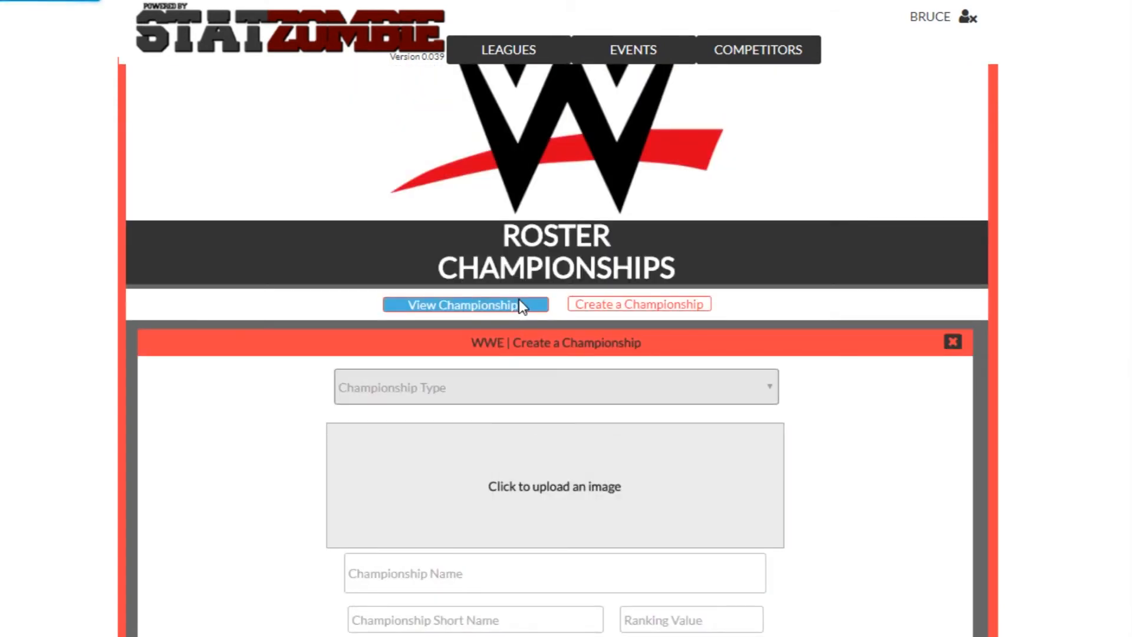
pyautogui.scroll(-7, 854, 514)
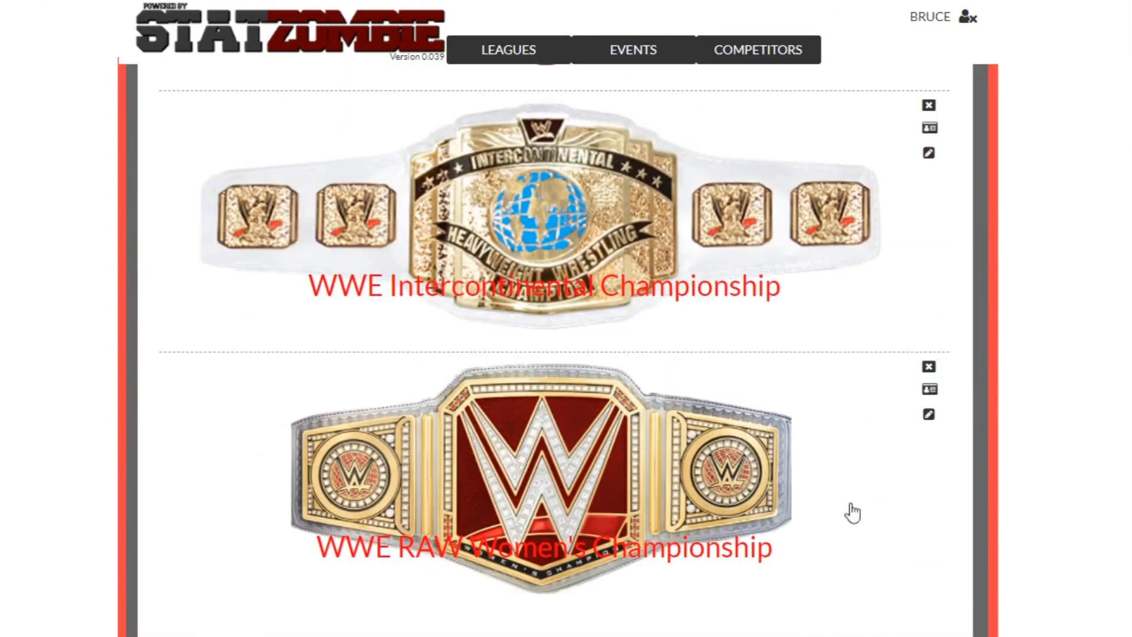
# Open the WWE RAW #1 event from the league's events and start creating another Singles match.
pyautogui.scroll(8, 854, 514)
pyautogui.click(663, 458)
pyautogui.click(549, 481)
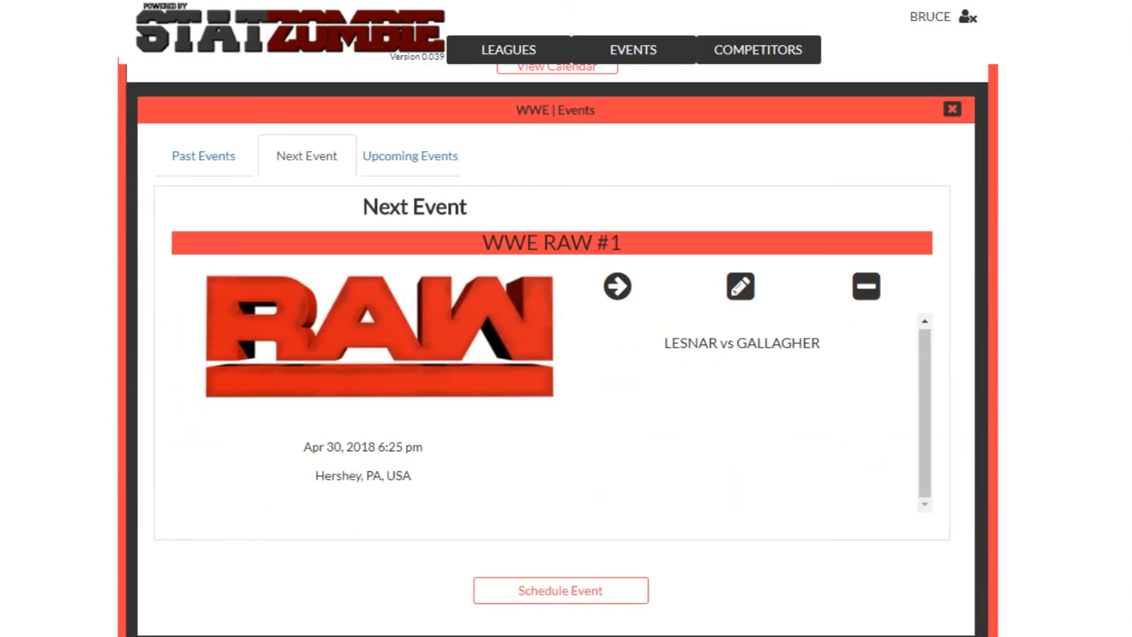
pyautogui.click(619, 295)
pyautogui.scroll(-5, 560, 448)
pyautogui.click(519, 331)
pyautogui.click(502, 370)
# Set Mickie James against Bayley in the Singles match and save it.
pyautogui.click(387, 170)
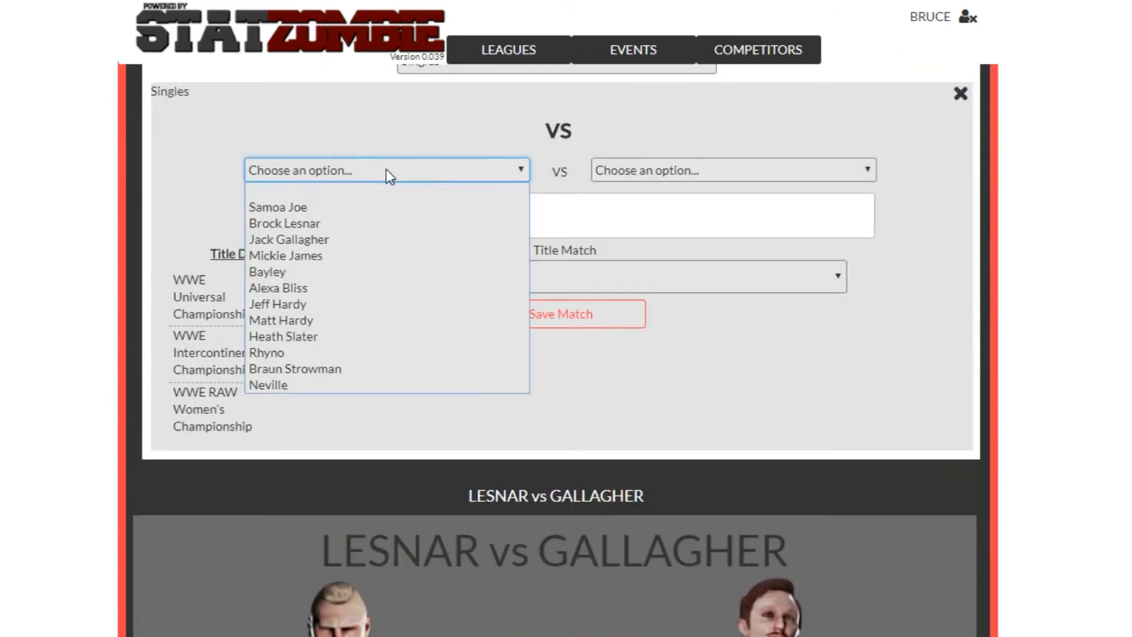
pyautogui.click(357, 255)
pyautogui.click(649, 171)
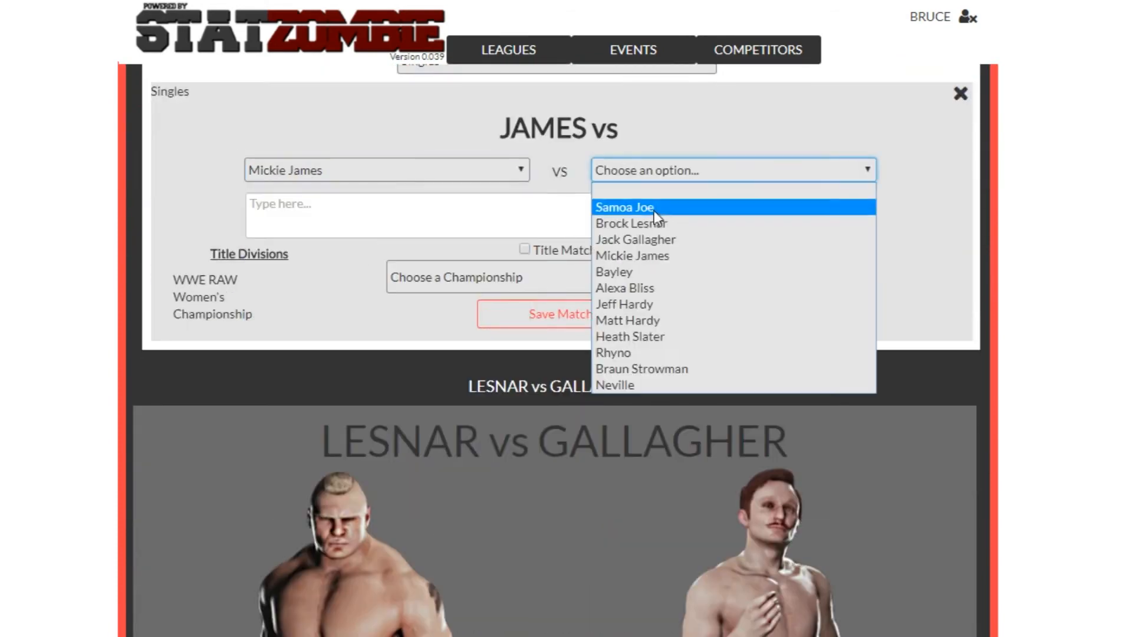
pyautogui.click(641, 274)
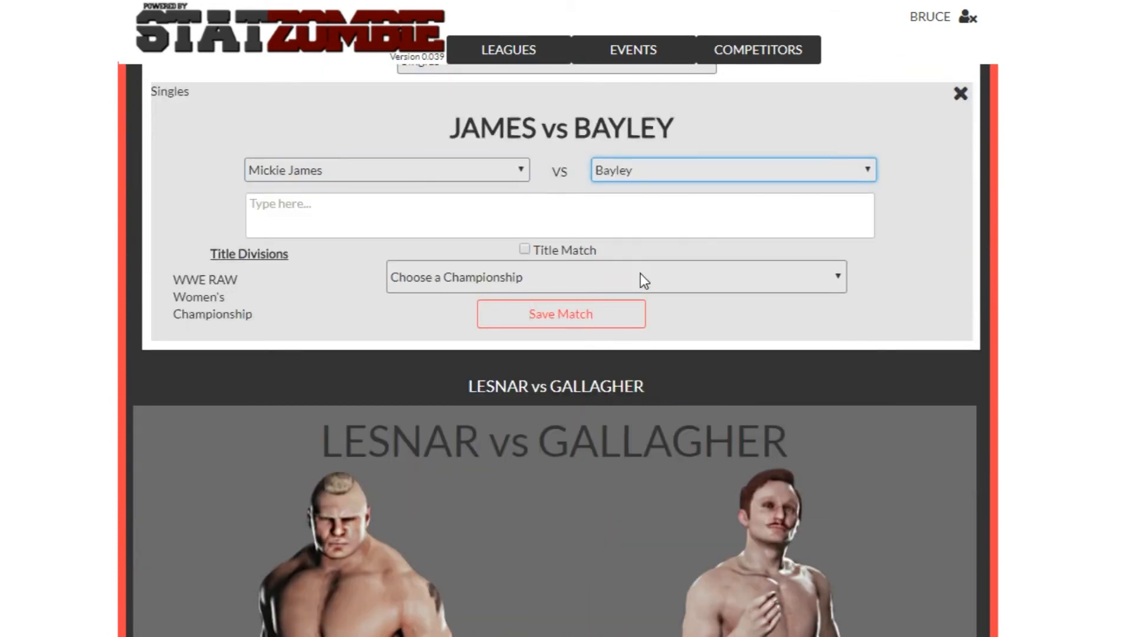
pyautogui.click(544, 327)
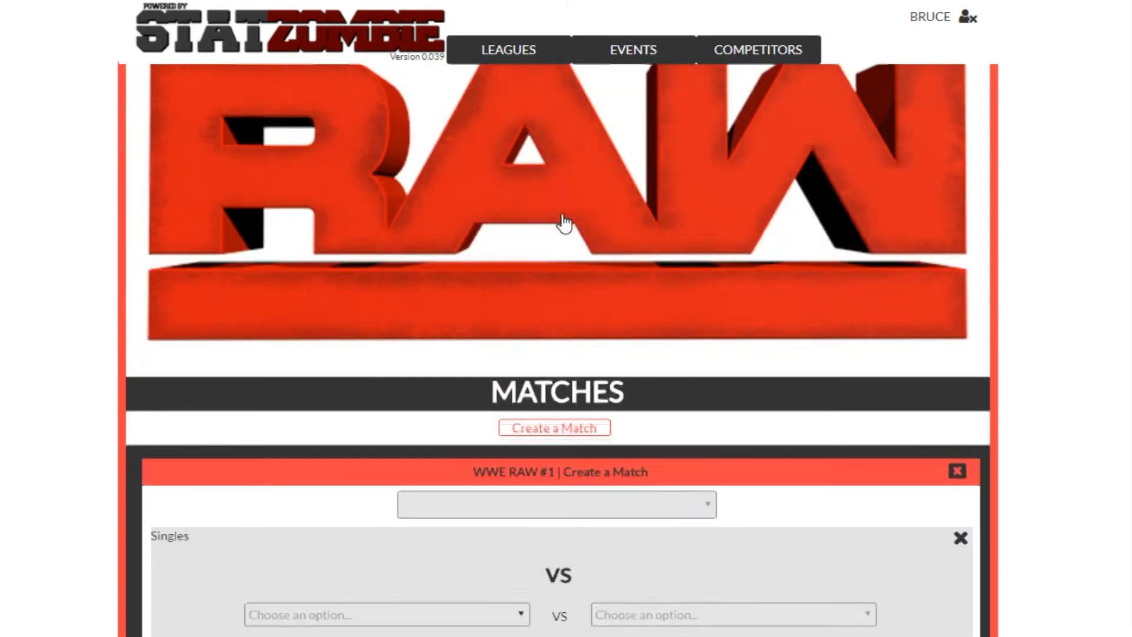
# Go back to the league dashboard, open the roster for editing and start creating a new competitor.
pyautogui.click(530, 61)
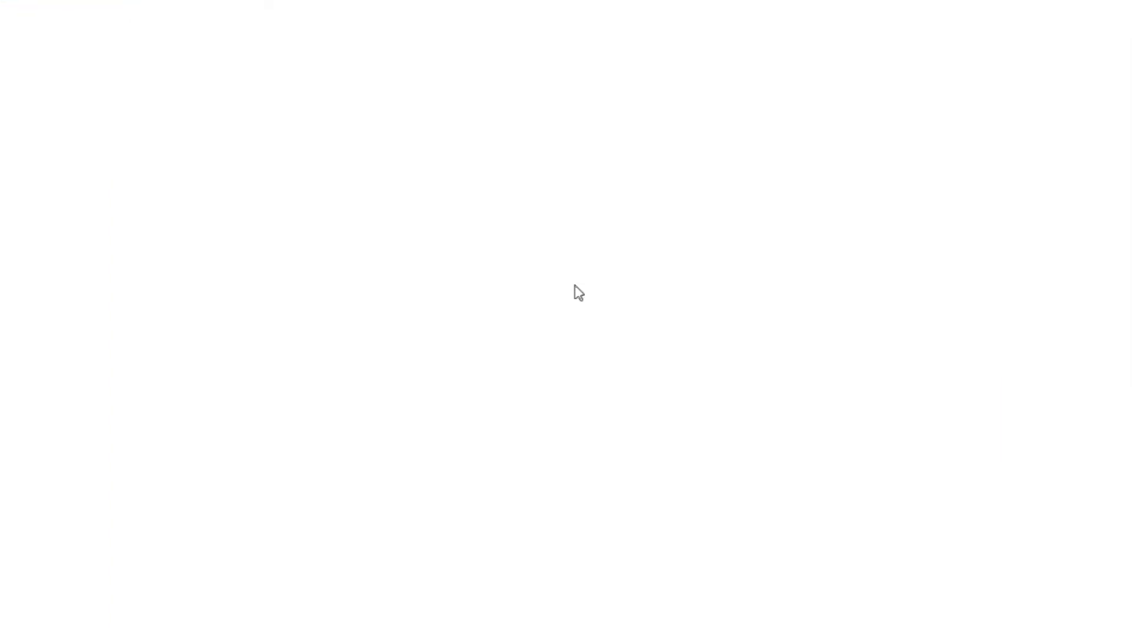
pyautogui.click(486, 455)
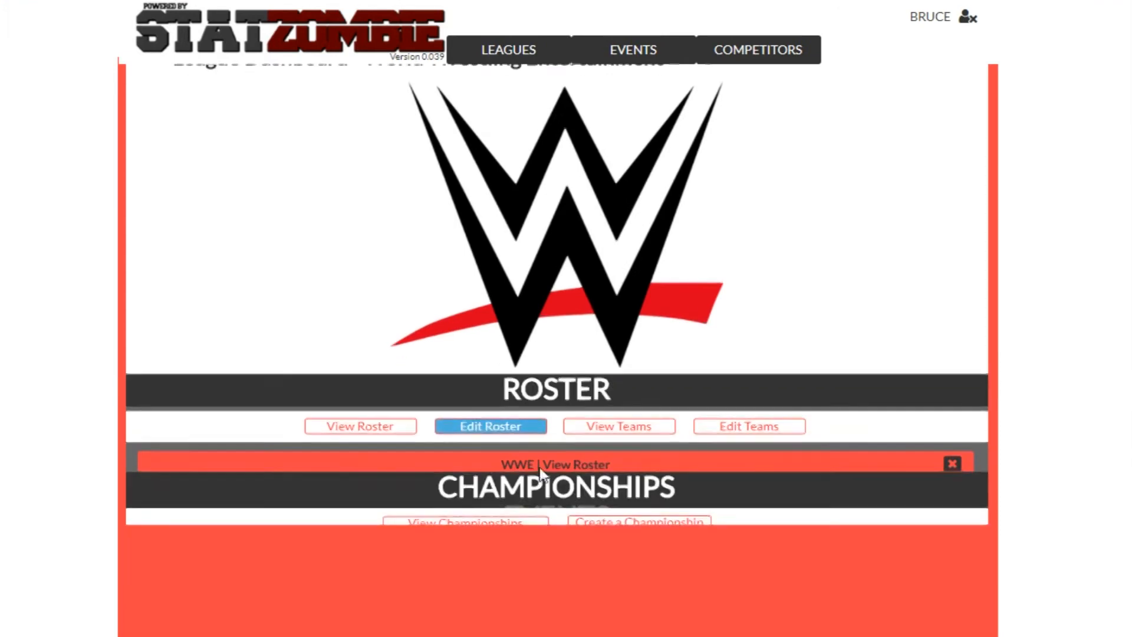
pyautogui.click(558, 239)
pyautogui.click(504, 273)
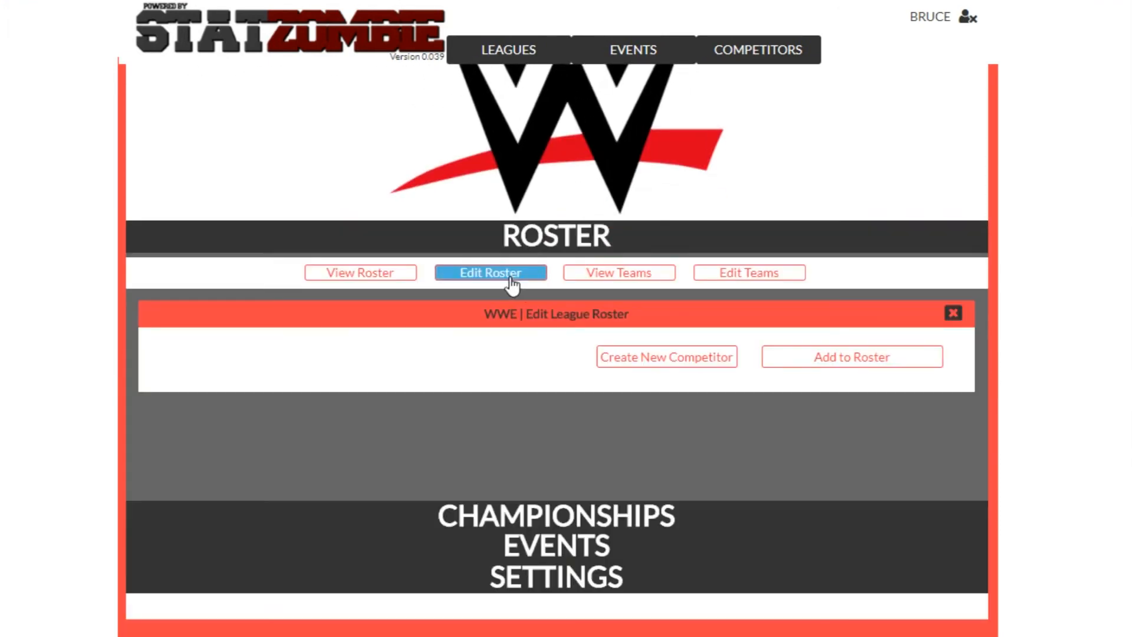
pyautogui.click(649, 357)
# Enter the female competitor Paige with the short name PAIGE, height 5'3", weight 122 lbs and weight class Cruiserweight.
pyautogui.click(296, 354)
pyautogui.write('Paige')
pyautogui.press('Tab')
pyautogui.write('PAIGE')
pyautogui.press('Tab')
pyautogui.write('5\'3"')
pyautogui.press('Tab')
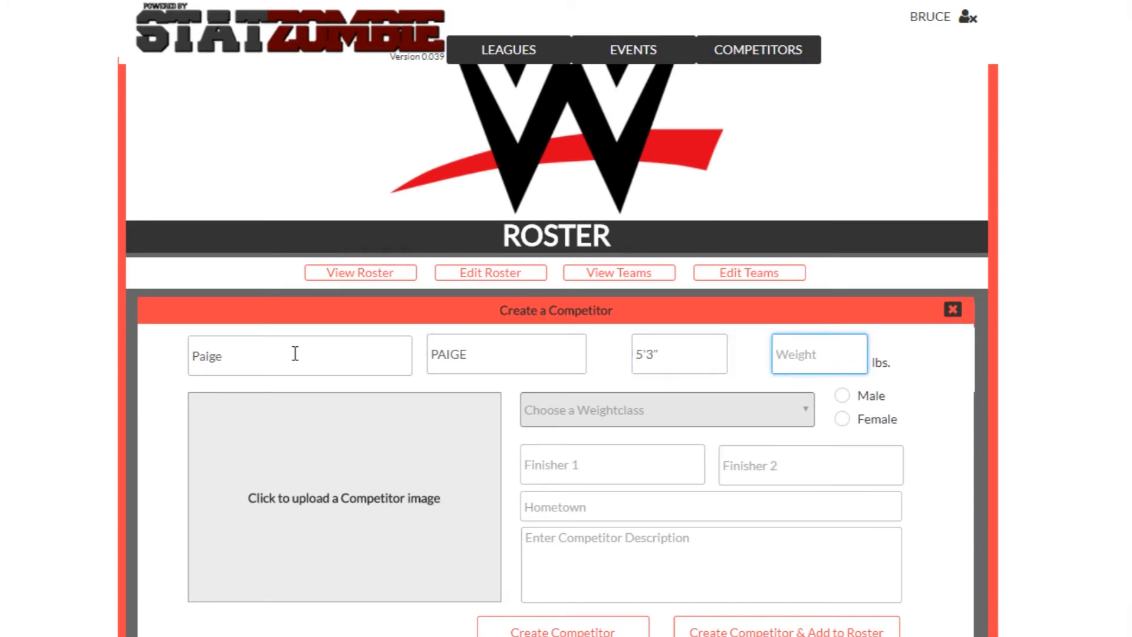
pyautogui.write('122')
pyautogui.click(530, 416)
pyautogui.click(560, 500)
pyautogui.click(842, 419)
# Enter Ram-Paige and Page Turner as the competitor's finishers and Norwich, England as the hometown.
pyautogui.click(559, 468)
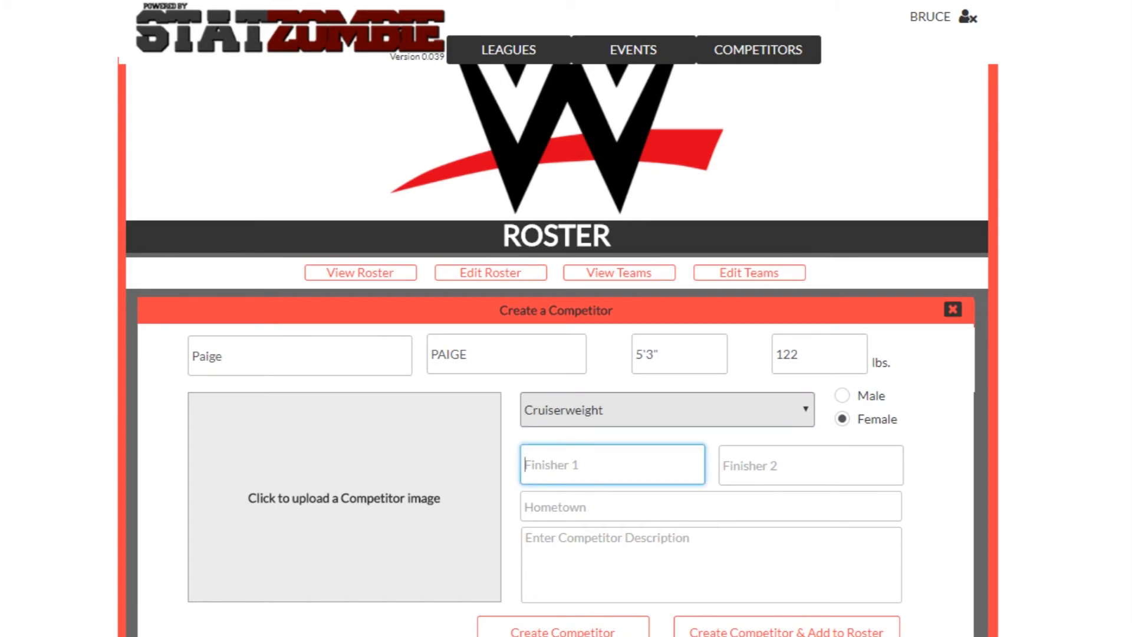
pyautogui.write('Ram-Paige')
pyautogui.click(770, 474)
pyautogui.write('Page Turner')
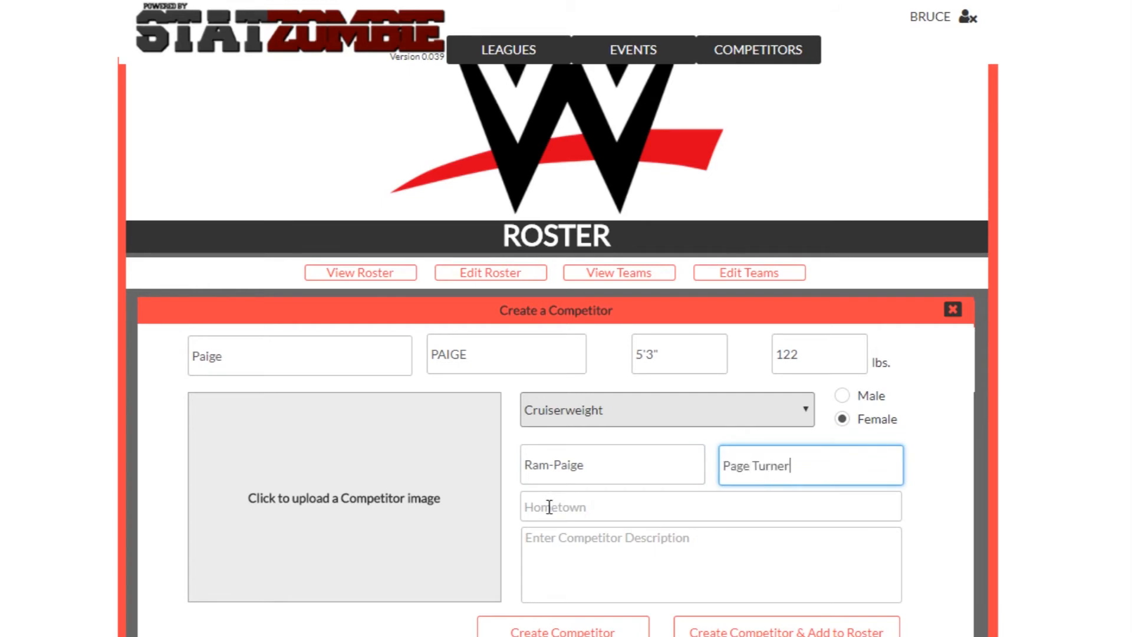
pyautogui.click(549, 507)
pyautogui.write('Norwich, England')
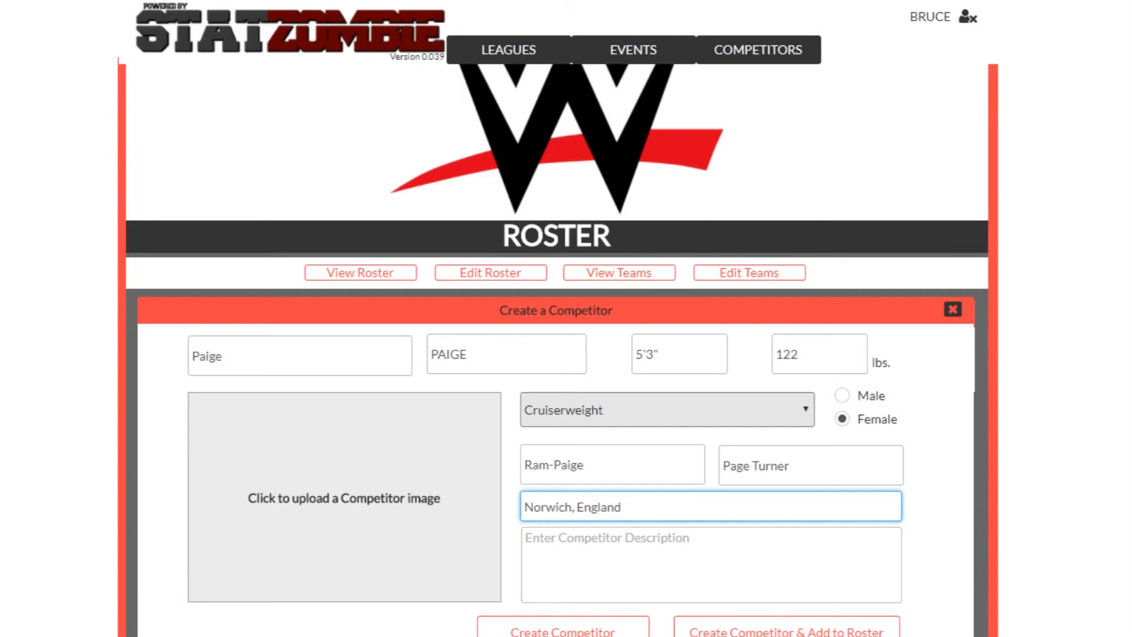
# Upload Paige's picture, create the competitor with addition to the roster, and close the form.
pyautogui.click(328, 564)
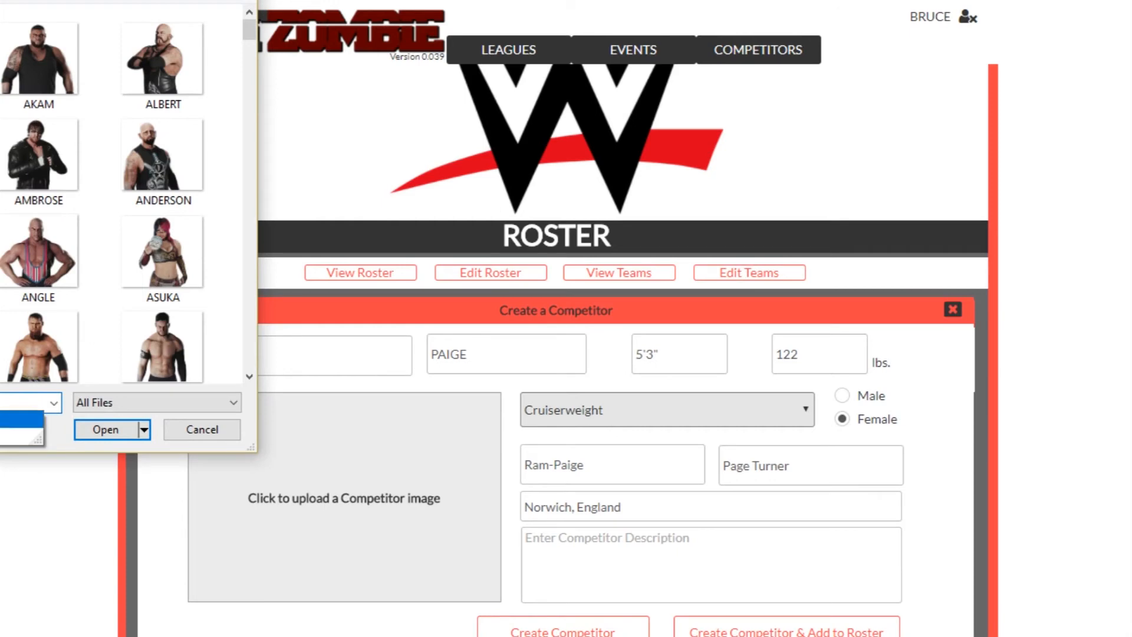
pyautogui.click(96, 434)
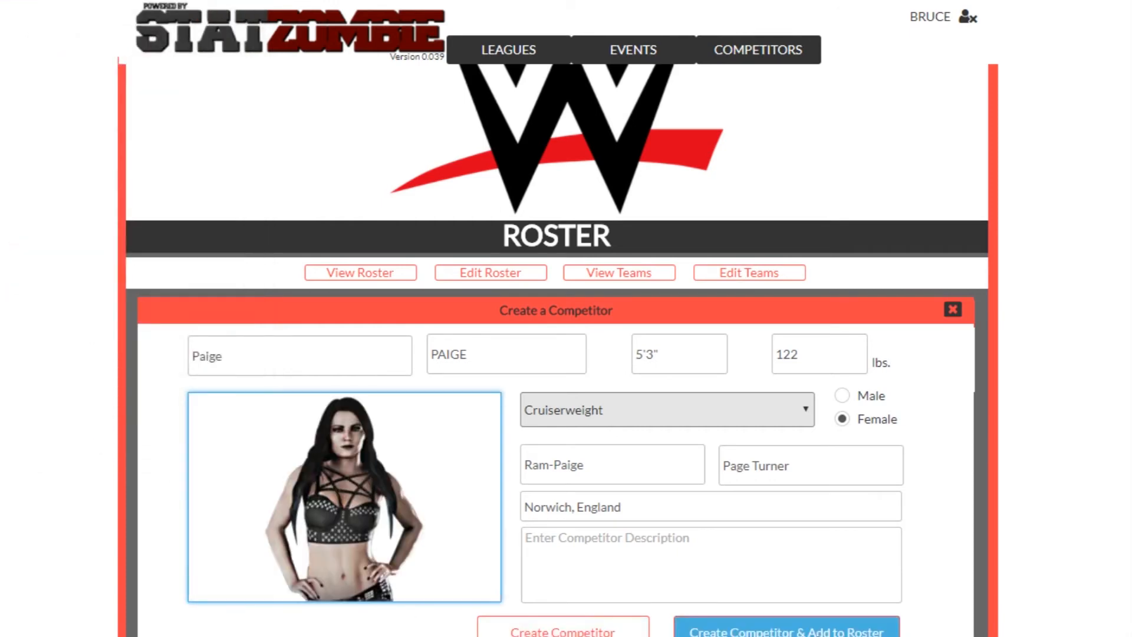
pyautogui.click(787, 630)
pyautogui.scroll(-3, 713, 612)
pyautogui.click(953, 133)
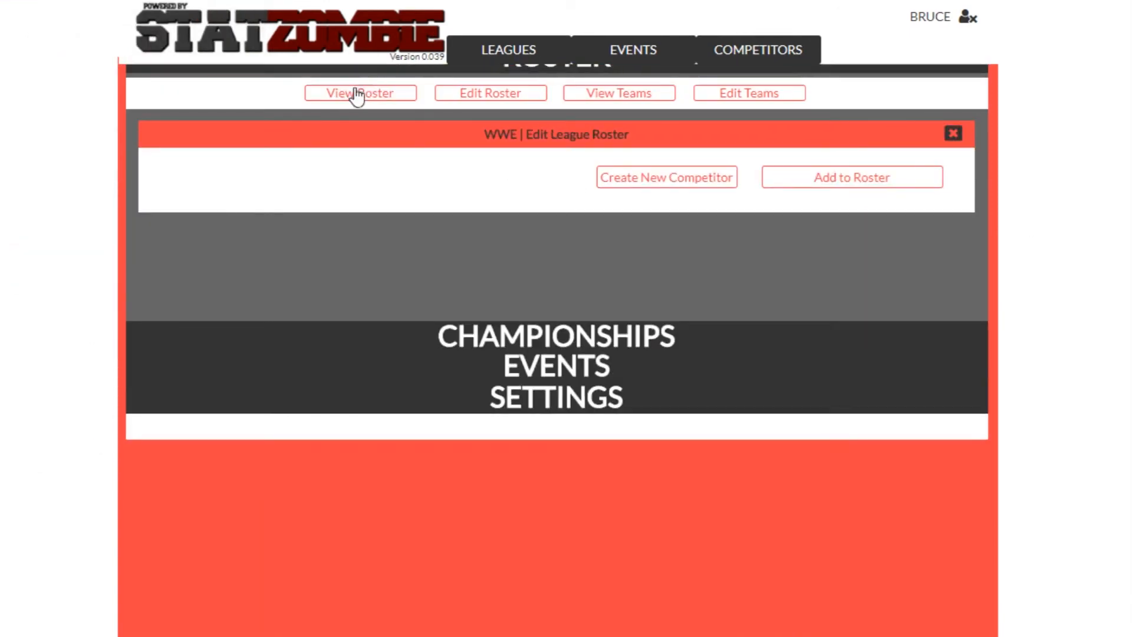
# View the league's roster and look through its competitors.
pyautogui.click(357, 94)
pyautogui.scroll(-10, 560, 354)
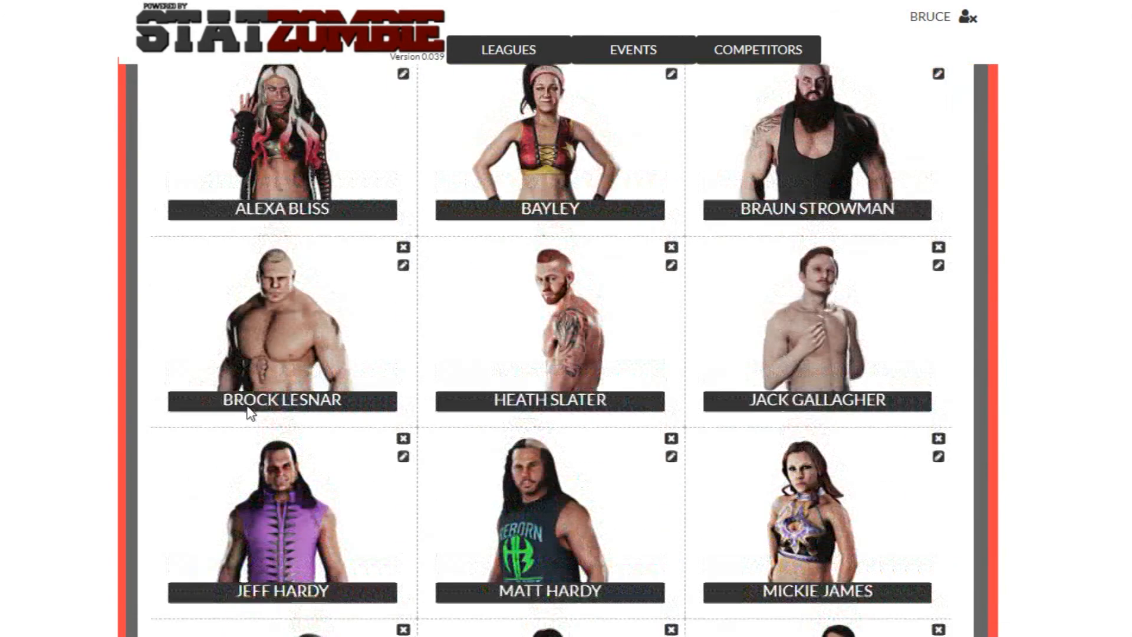
pyautogui.scroll(6, 578, 322)
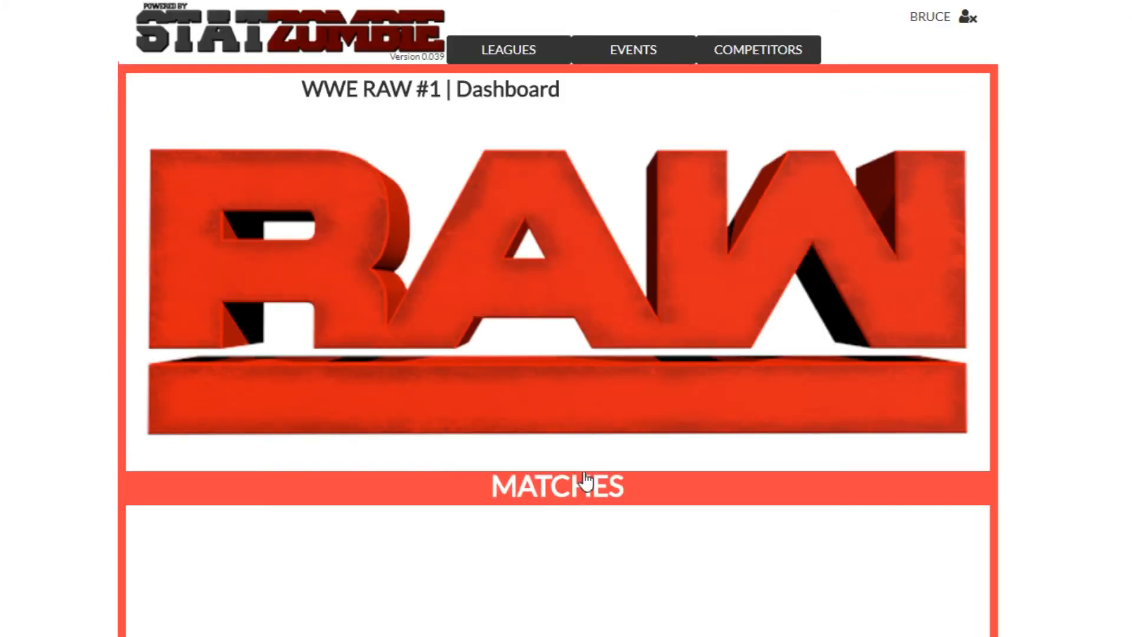
# Check the James vs Bayley match card in the WWE RAW #1 event and collapse it.
pyautogui.scroll(-5, 582, 472)
pyautogui.click(558, 428)
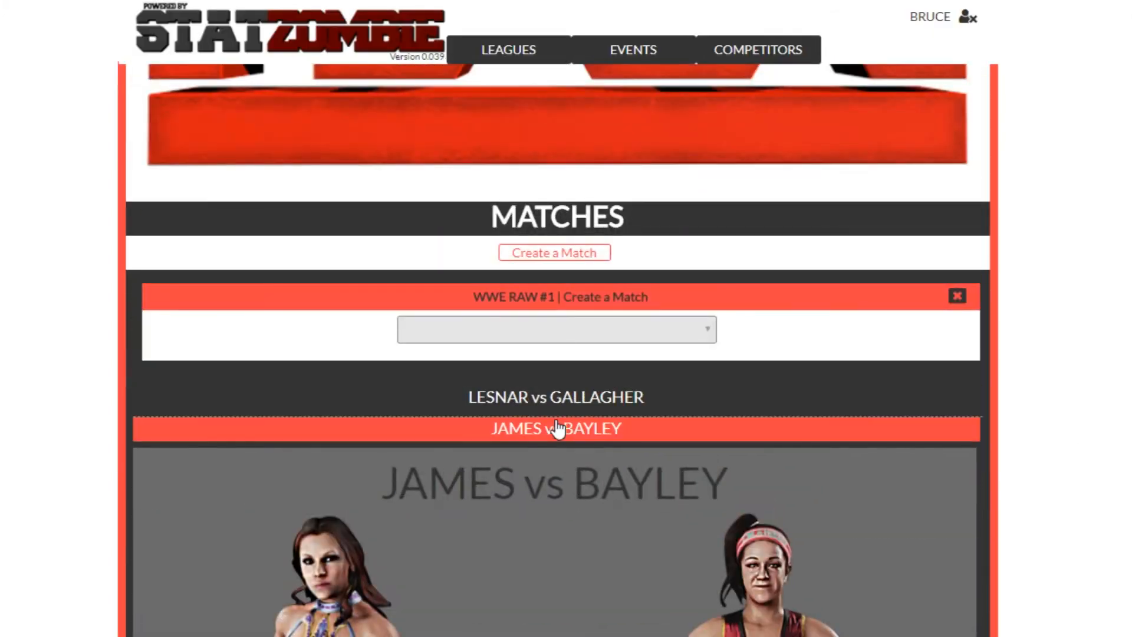
pyautogui.click(557, 429)
# Start a new Singles match in WWE RAW #1 and set Alexa Bliss against Paige.
pyautogui.click(546, 348)
pyautogui.click(539, 368)
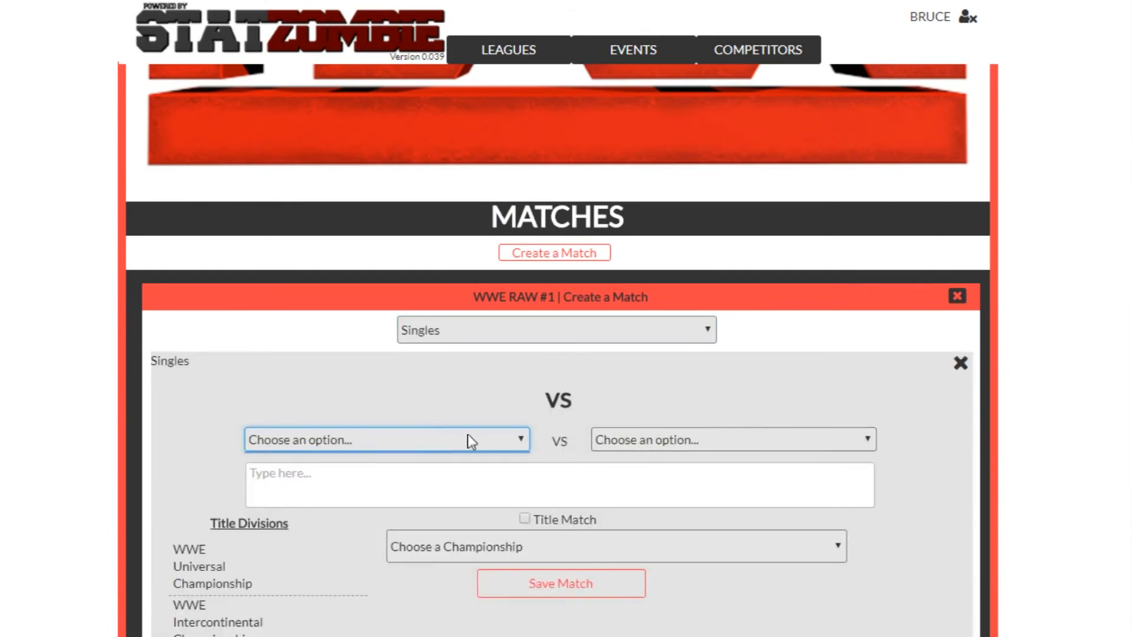
pyautogui.click(522, 438)
pyautogui.click(304, 556)
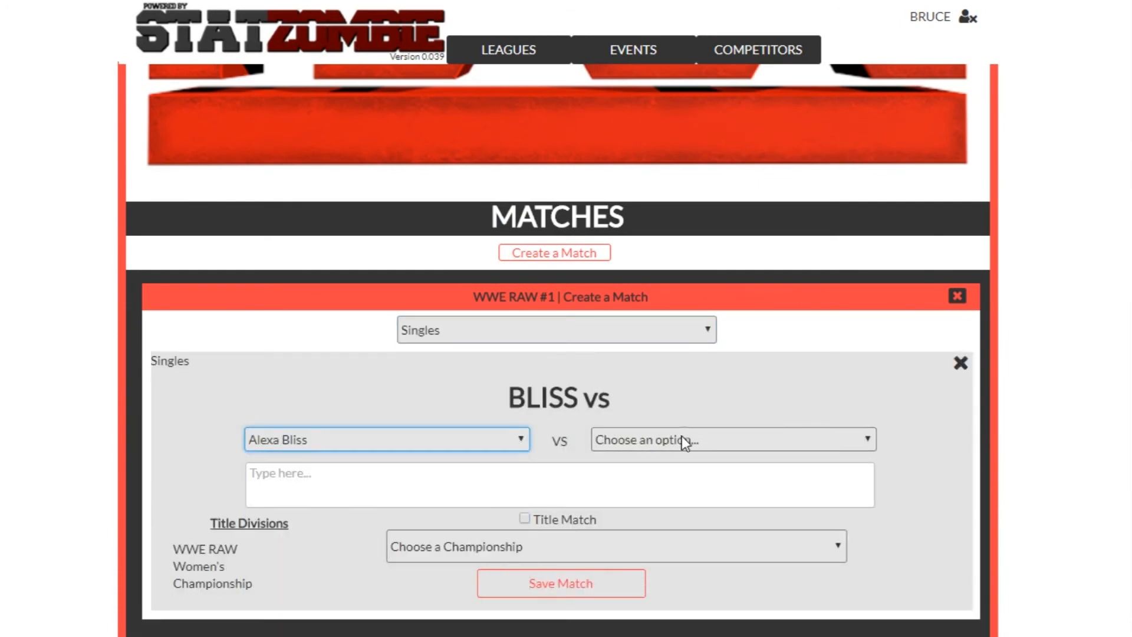
pyautogui.click(687, 436)
pyautogui.click(684, 632)
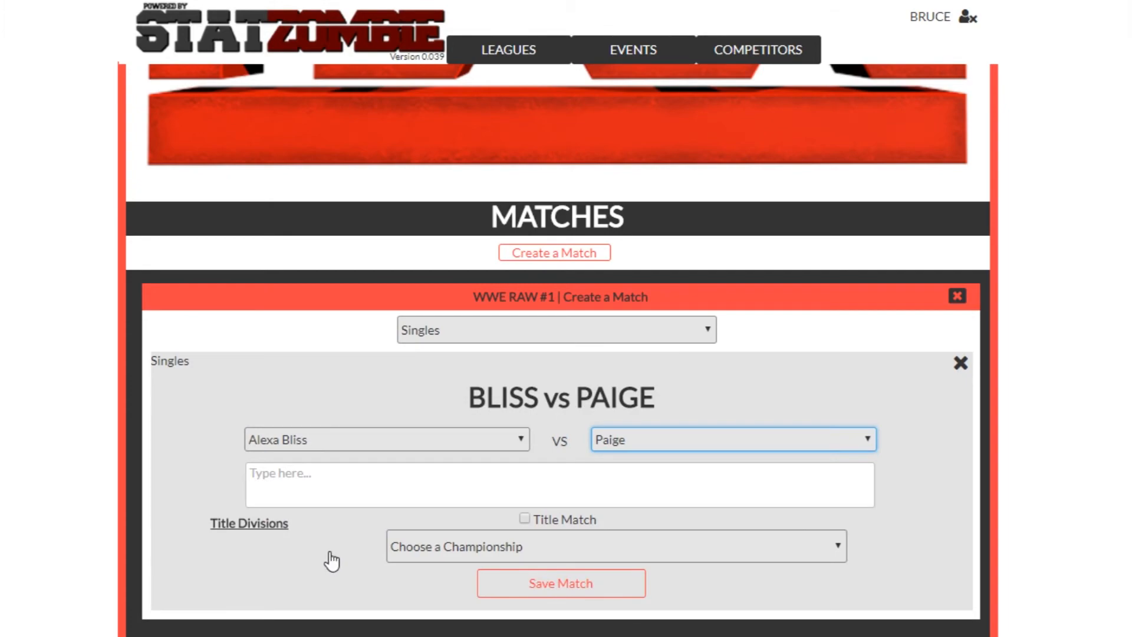
# Leave the unsaved match, go back to the World Wrestling Entertainment league's roster and open Paige's entry for editing.
pyautogui.scroll(3, 539, 286)
pyautogui.scroll(-4, 284, 425)
pyautogui.scroll(4, 366, 248)
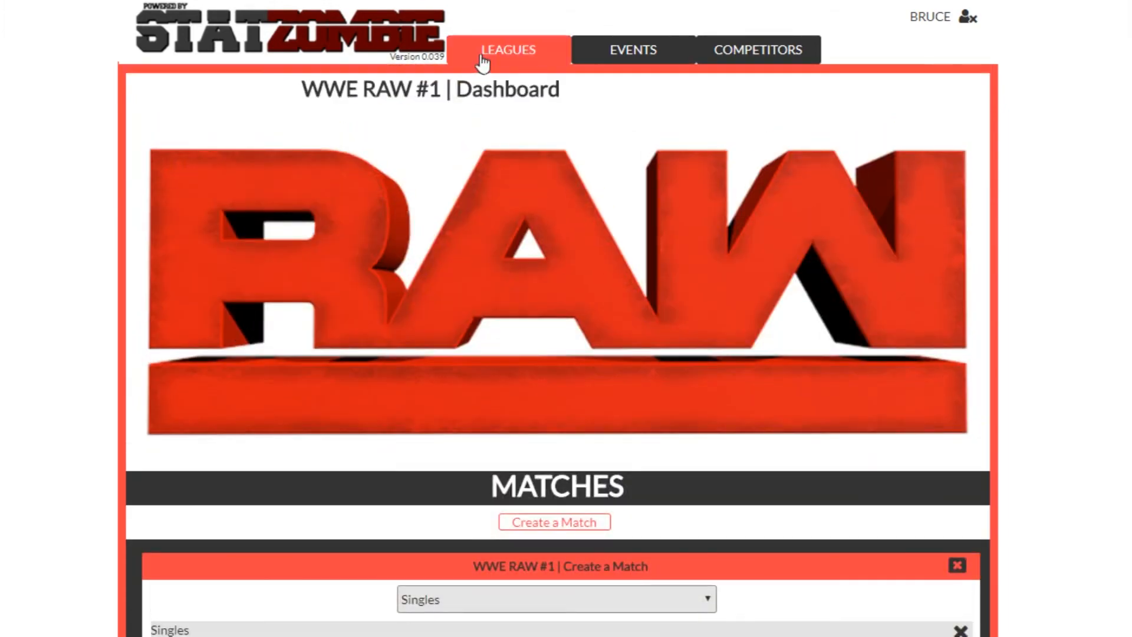
pyautogui.click(483, 56)
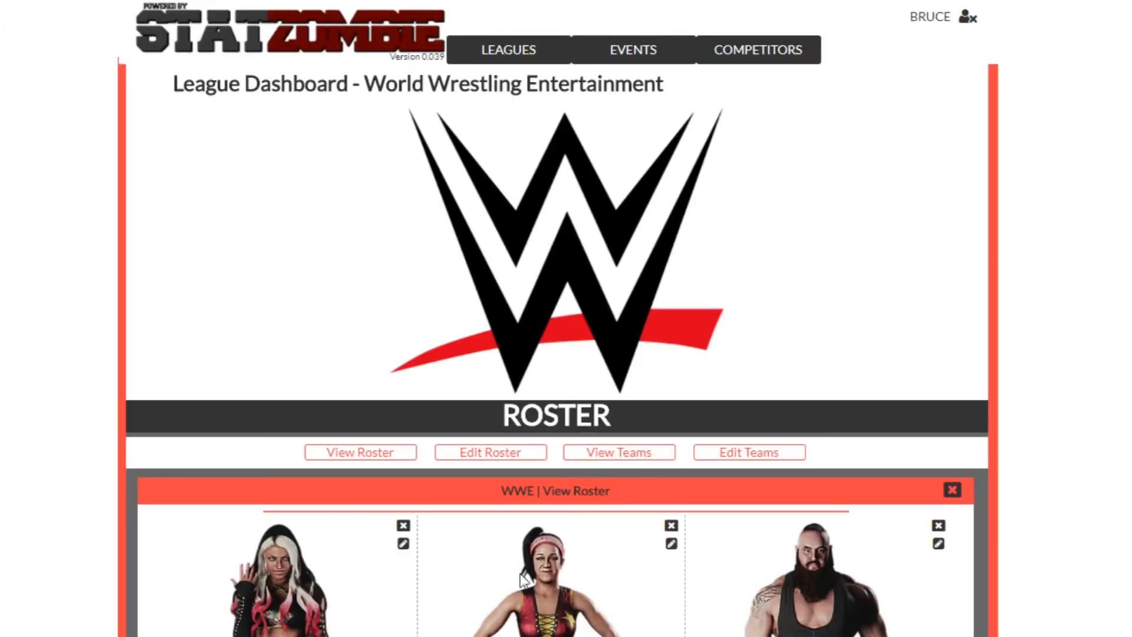
pyautogui.scroll(-8, 506, 581)
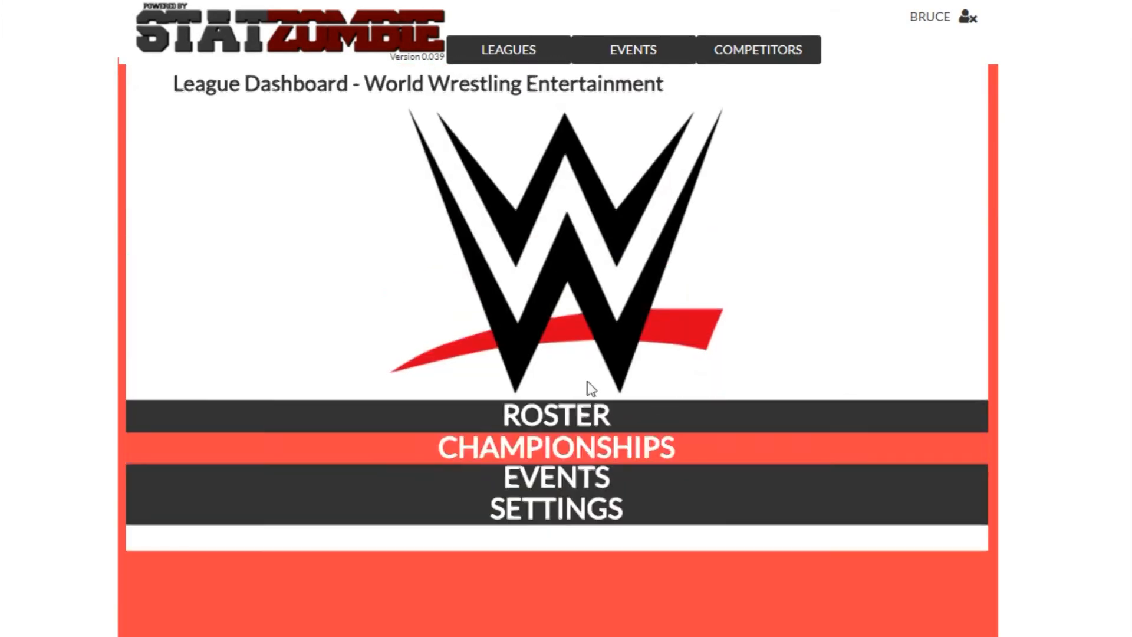
pyautogui.click(590, 415)
pyautogui.scroll(-10, 649, 502)
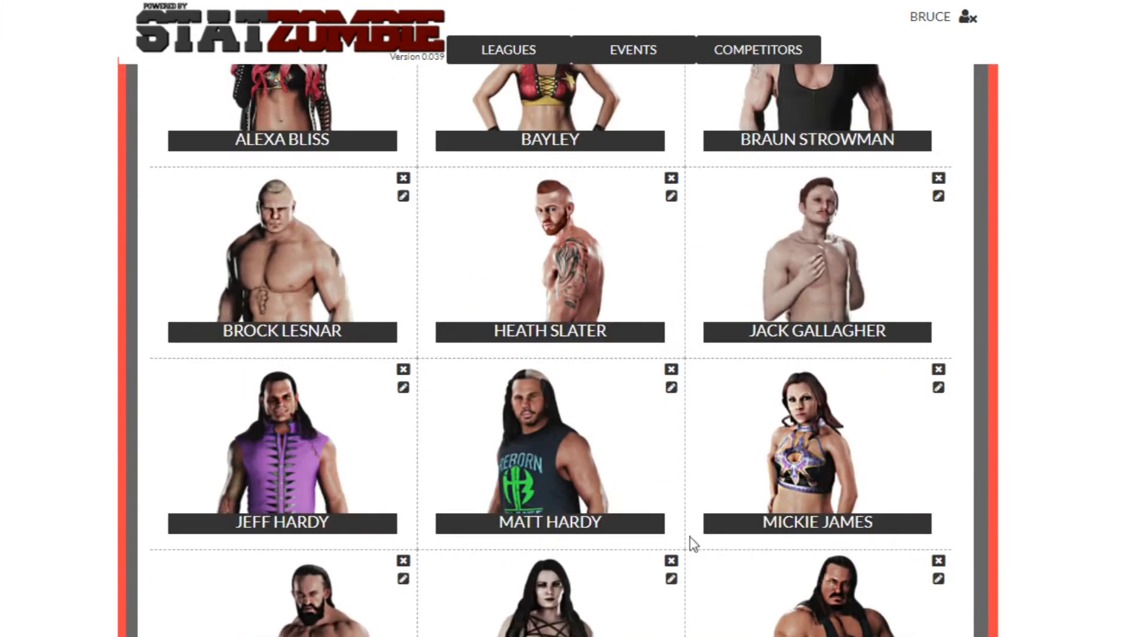
pyautogui.click(671, 580)
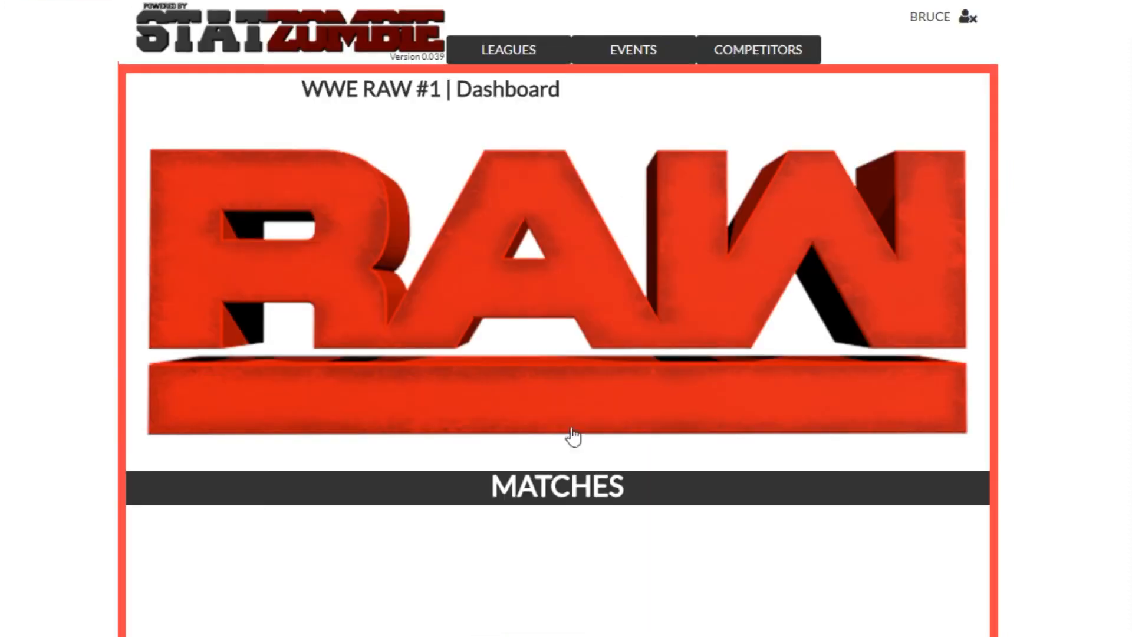
# Create a Singles match between Alexa Bliss and Paige in the WWE RAW #1 event and save it.
pyautogui.scroll(-10, 574, 437)
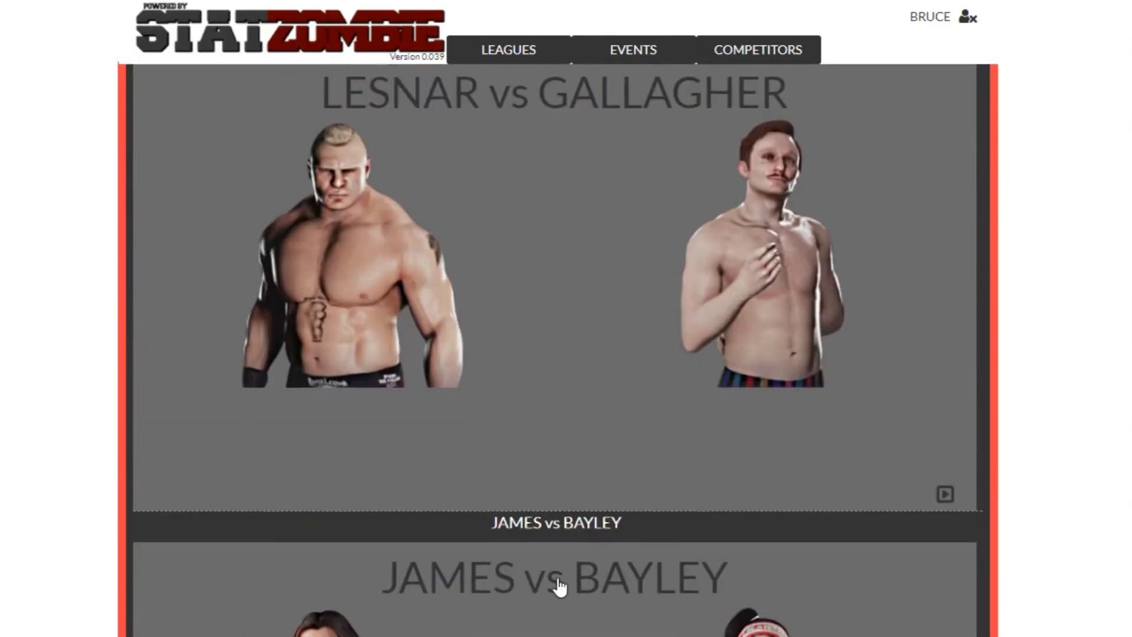
pyautogui.scroll(-5, 560, 584)
pyautogui.scroll(15, 538, 507)
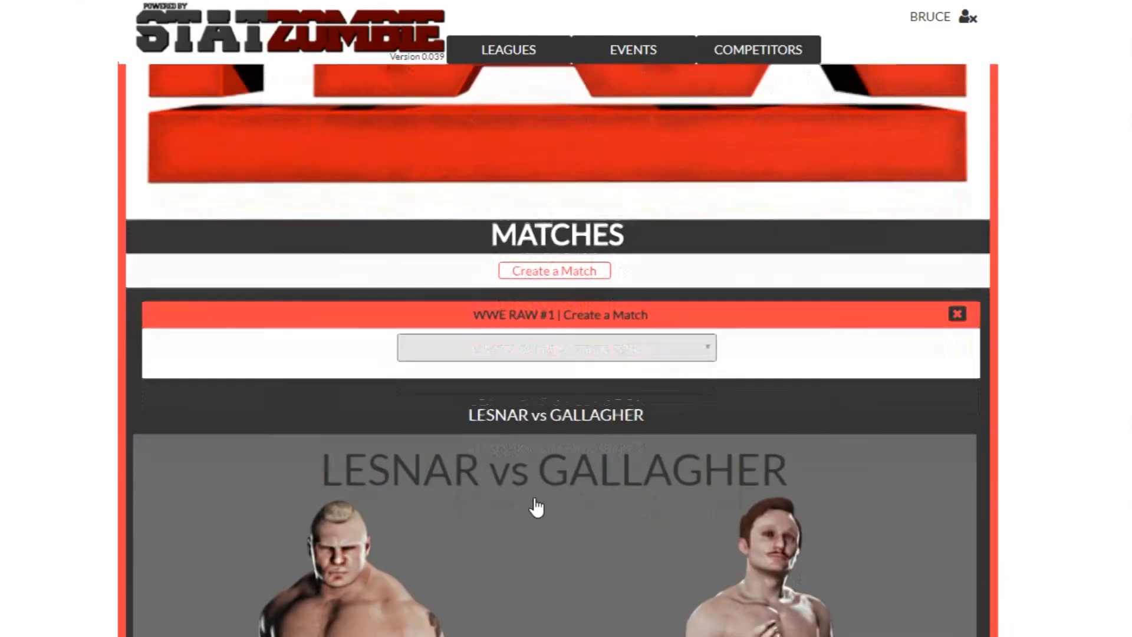
pyautogui.click(549, 509)
pyautogui.click(519, 546)
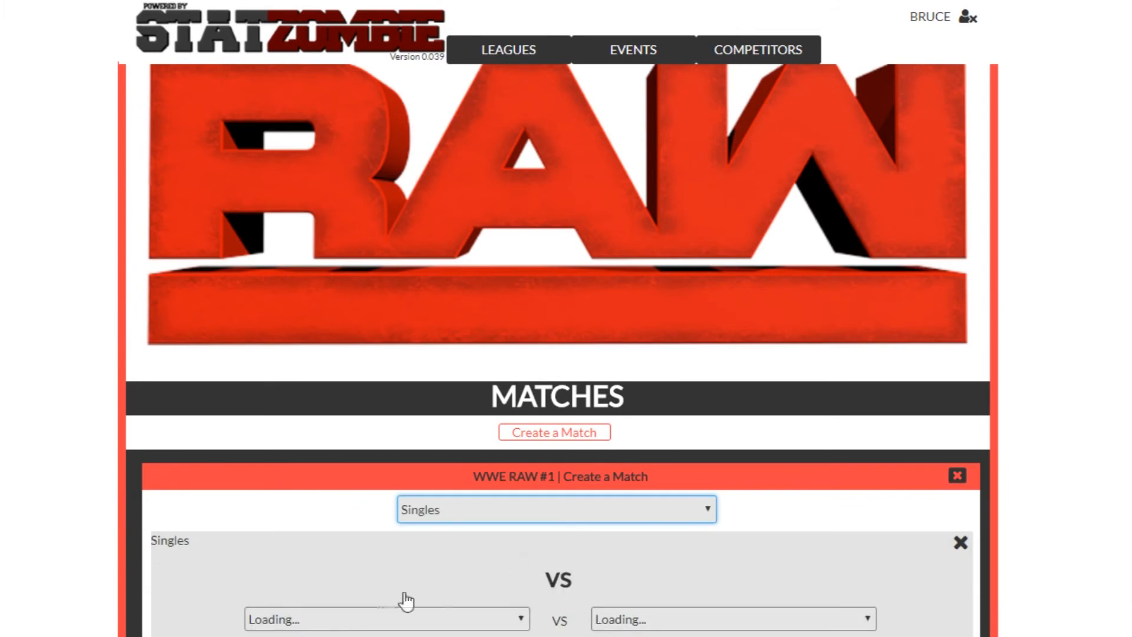
pyautogui.click(368, 617)
pyautogui.scroll(-3, 377, 620)
pyautogui.click(412, 444)
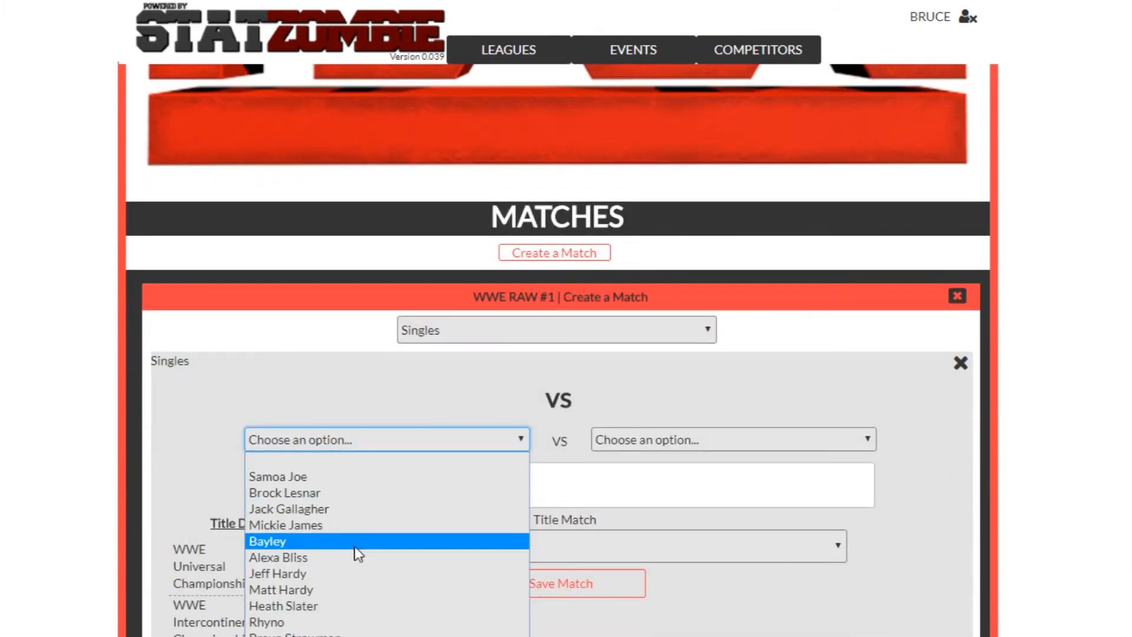
pyautogui.click(354, 558)
pyautogui.click(641, 443)
pyautogui.click(625, 636)
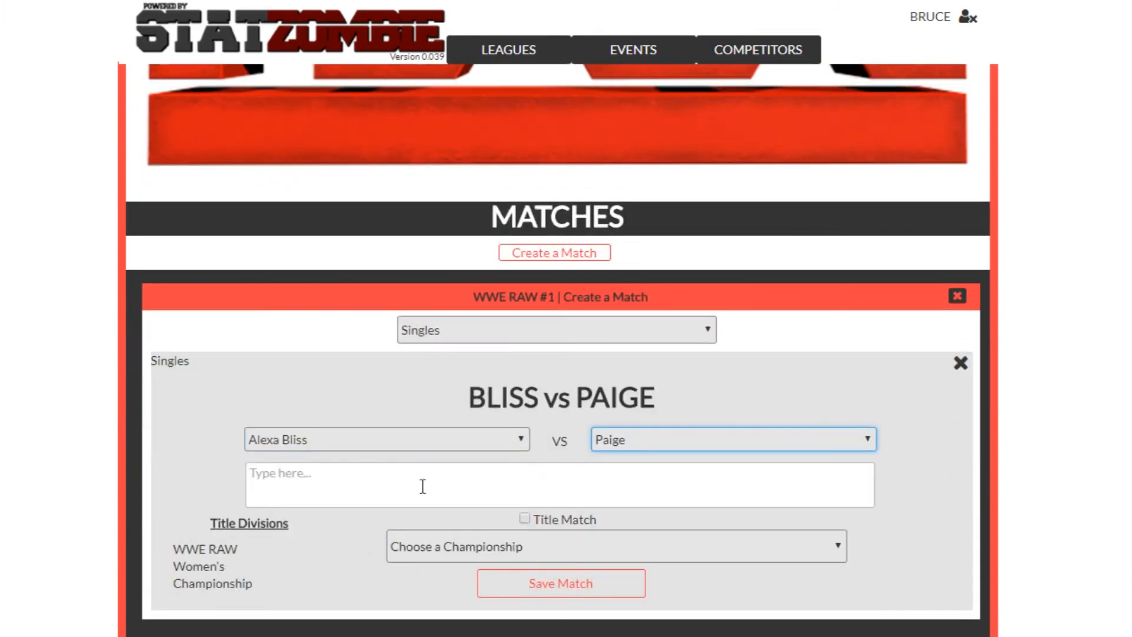
pyautogui.click(550, 590)
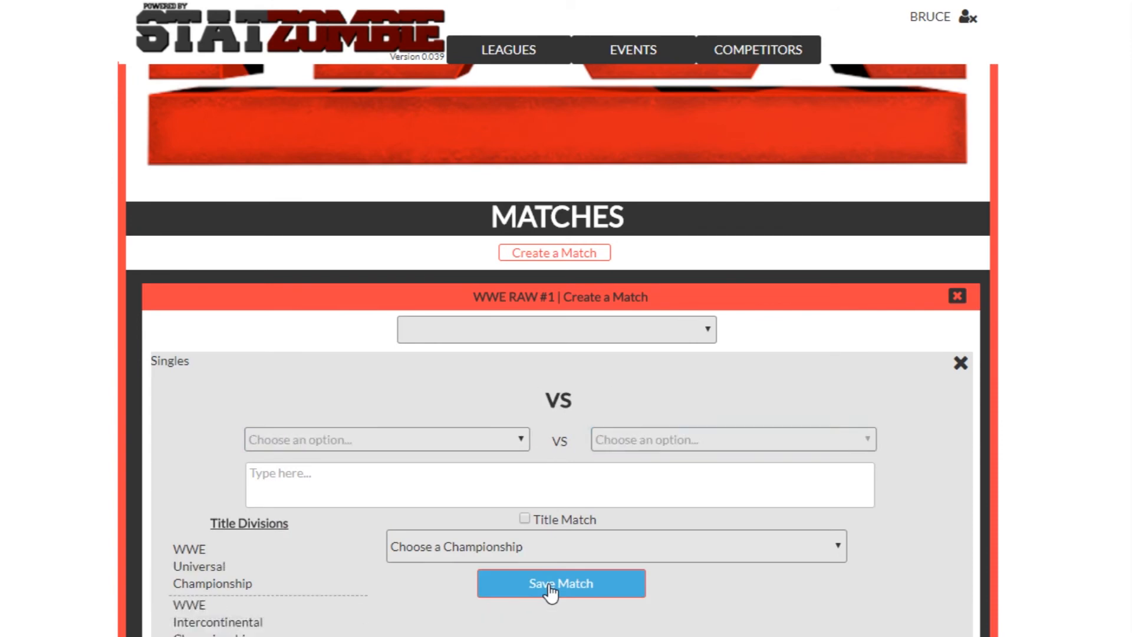
# Create a Tag Team match between Hardy Boyz and Slater & Rhyno and save it.
pyautogui.click(598, 325)
pyautogui.click(540, 402)
pyautogui.click(515, 429)
pyautogui.click(472, 464)
pyautogui.click(634, 431)
pyautogui.click(635, 483)
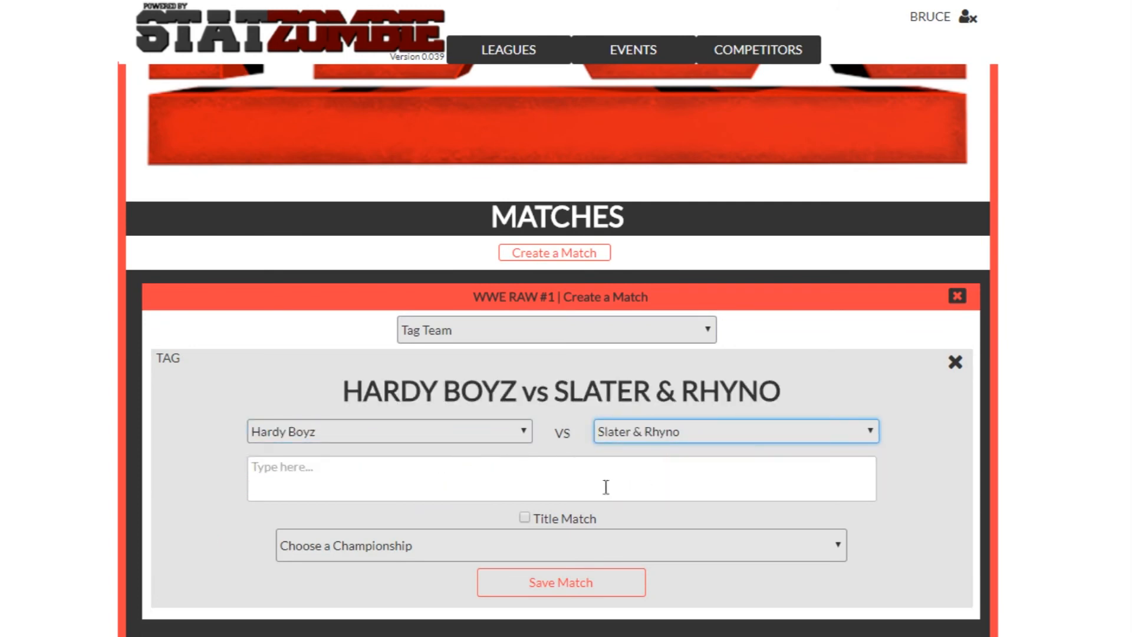
pyautogui.click(534, 593)
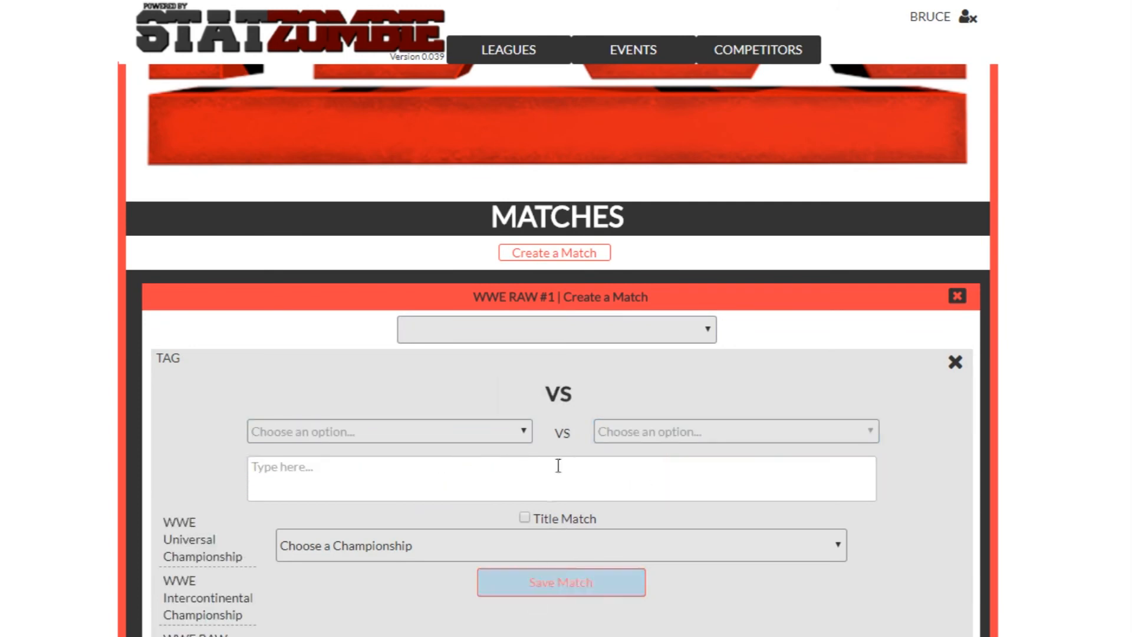
# Close the tag form, then create and save a Triple Threat match with Braun Strowman, Samoa Joe and Neville.
pyautogui.click(529, 432)
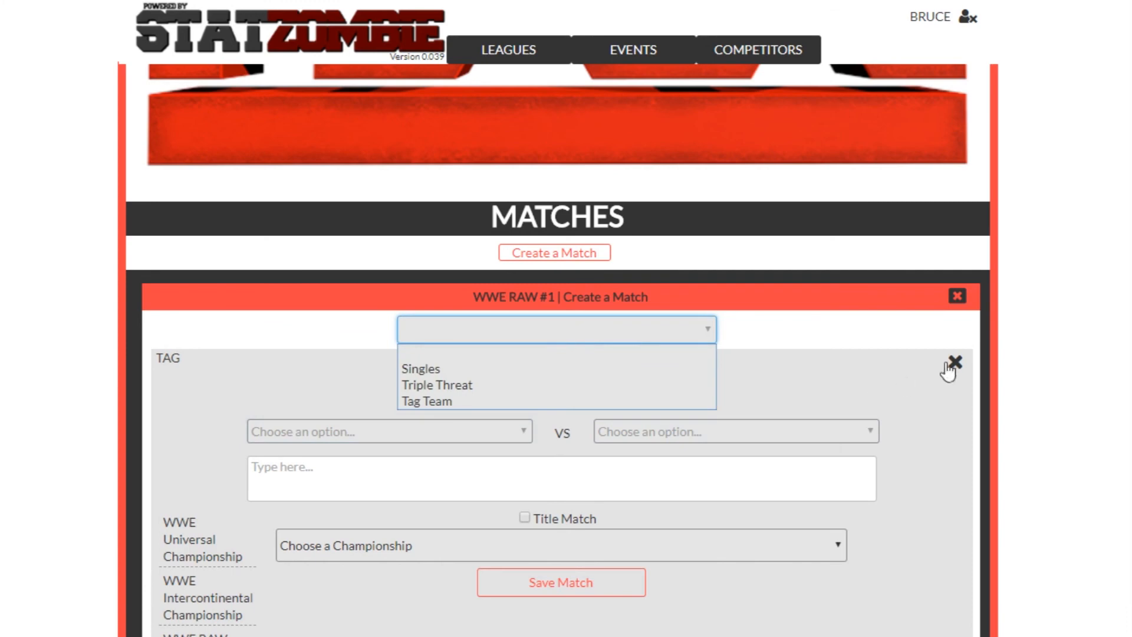
pyautogui.click(956, 362)
pyautogui.click(614, 337)
pyautogui.click(448, 384)
pyautogui.click(356, 440)
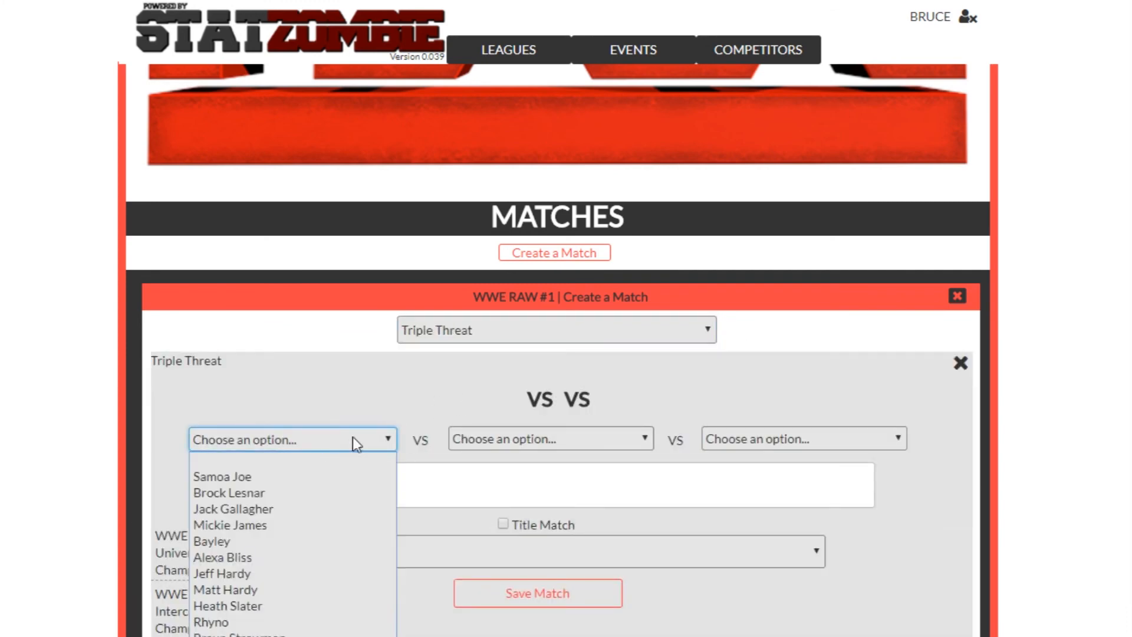
pyautogui.click(248, 632)
pyautogui.click(505, 441)
pyautogui.click(508, 476)
pyautogui.click(769, 440)
pyautogui.click(743, 636)
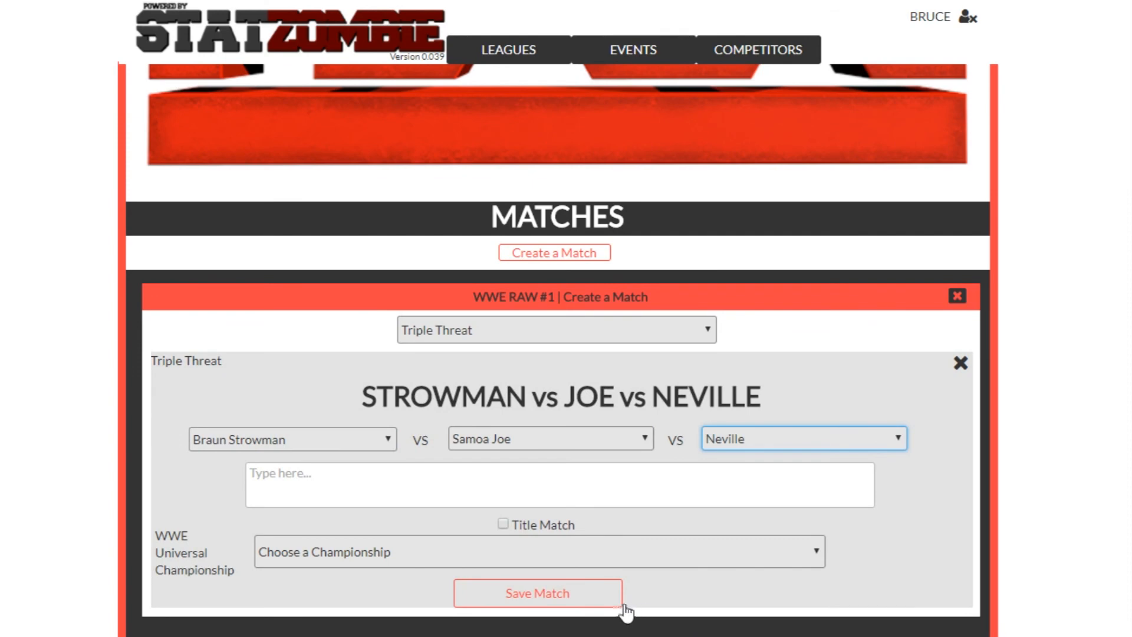
pyautogui.click(552, 599)
# Close the match creation form and collapse the expanded match cards in WWE RAW #1.
pyautogui.click(961, 363)
pyautogui.click(957, 295)
pyautogui.click(587, 336)
pyautogui.click(587, 338)
pyautogui.scroll(-1, 575, 372)
pyautogui.click(575, 284)
pyautogui.click(578, 316)
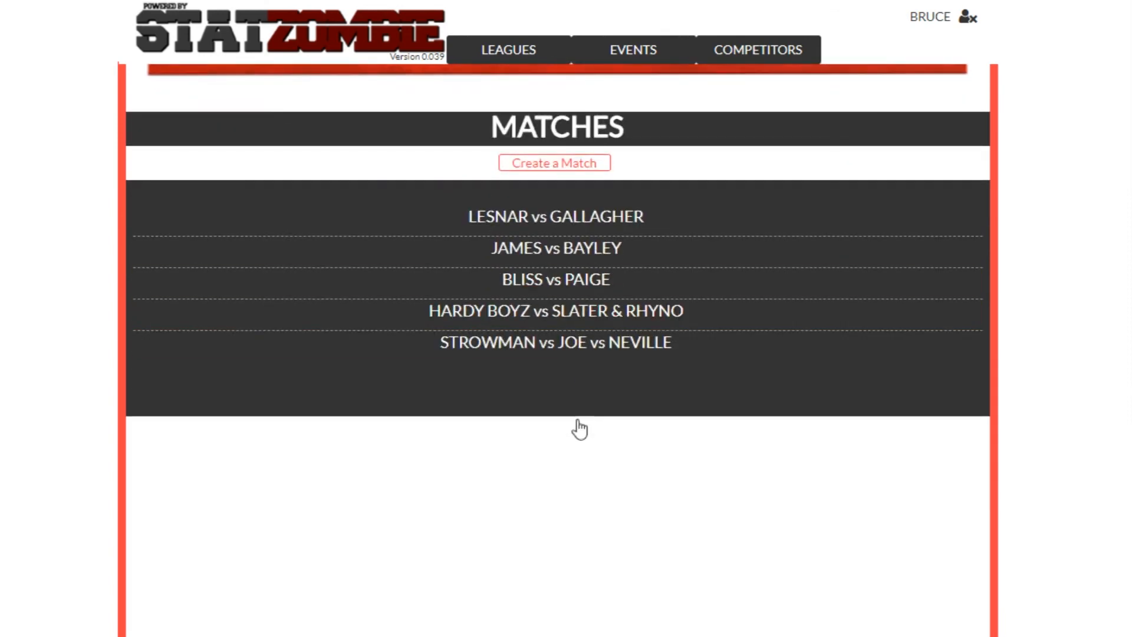
# Check the Strowman vs Joe vs Neville match card and collapse it.
pyautogui.click(561, 345)
pyautogui.scroll(-3, 564, 372)
pyautogui.scroll(2, 558, 266)
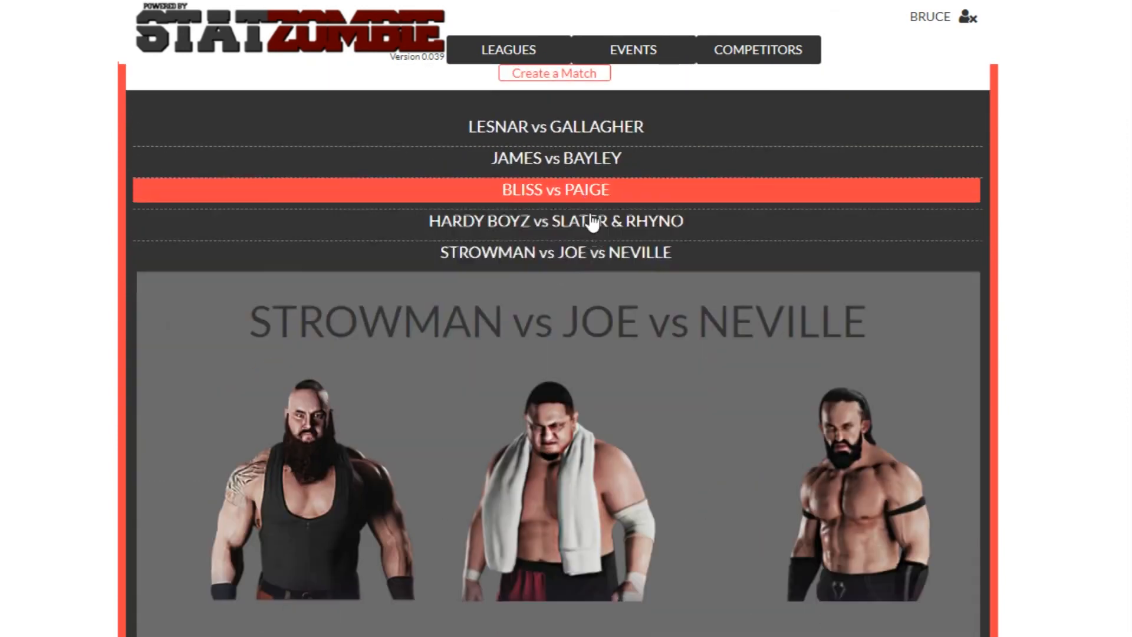
pyautogui.click(627, 247)
pyautogui.scroll(3, 568, 320)
pyautogui.scroll(4, 568, 320)
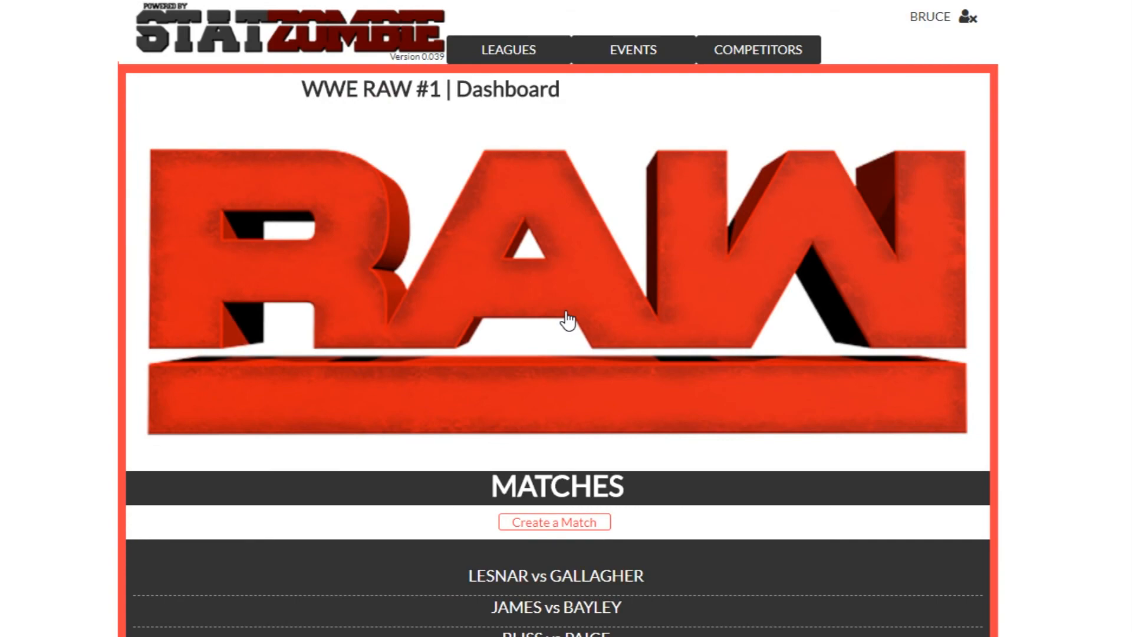